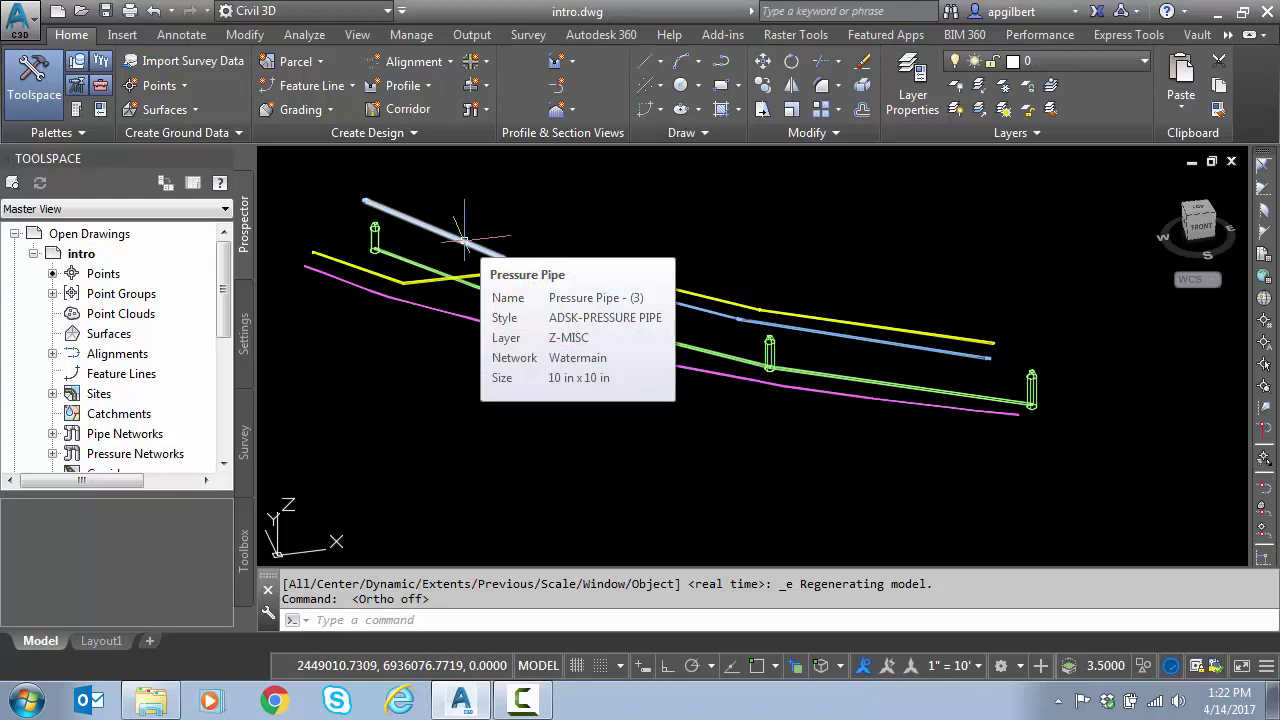
# Open Define Property Sets from the Manage tab, show all style types, and expand List Definitions
pyautogui.click(411, 35)
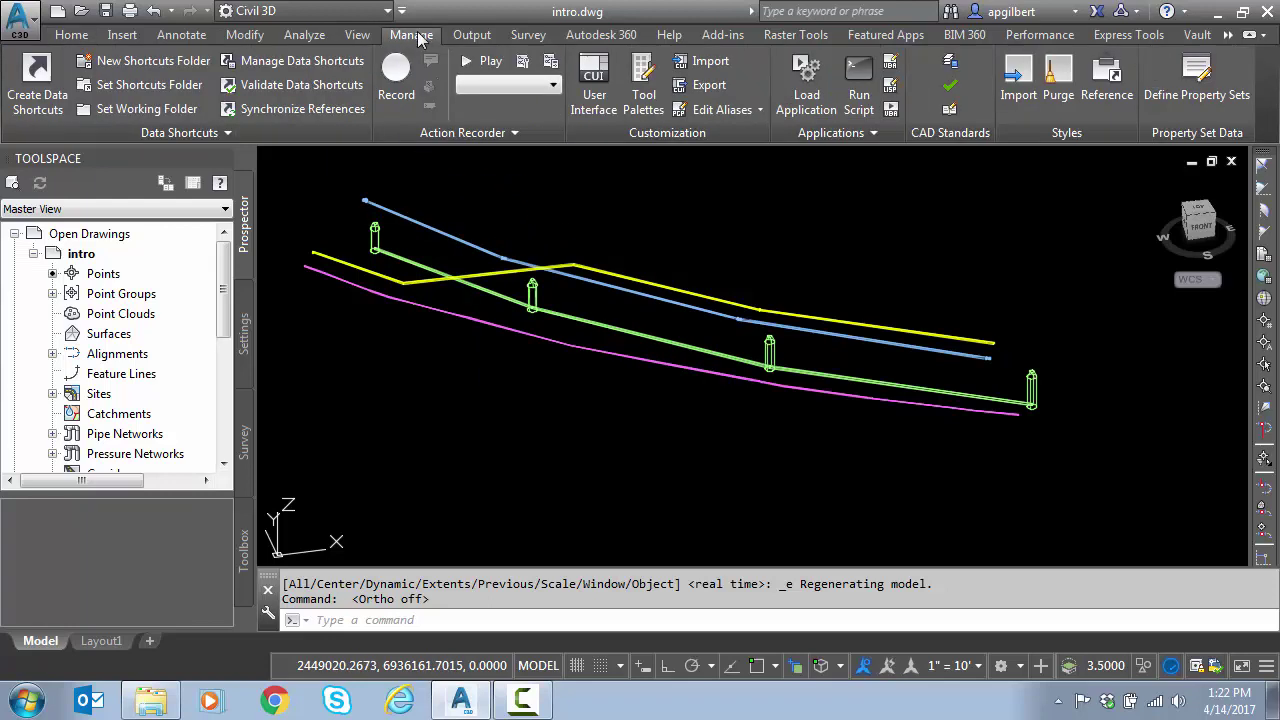
pyautogui.click(1208, 92)
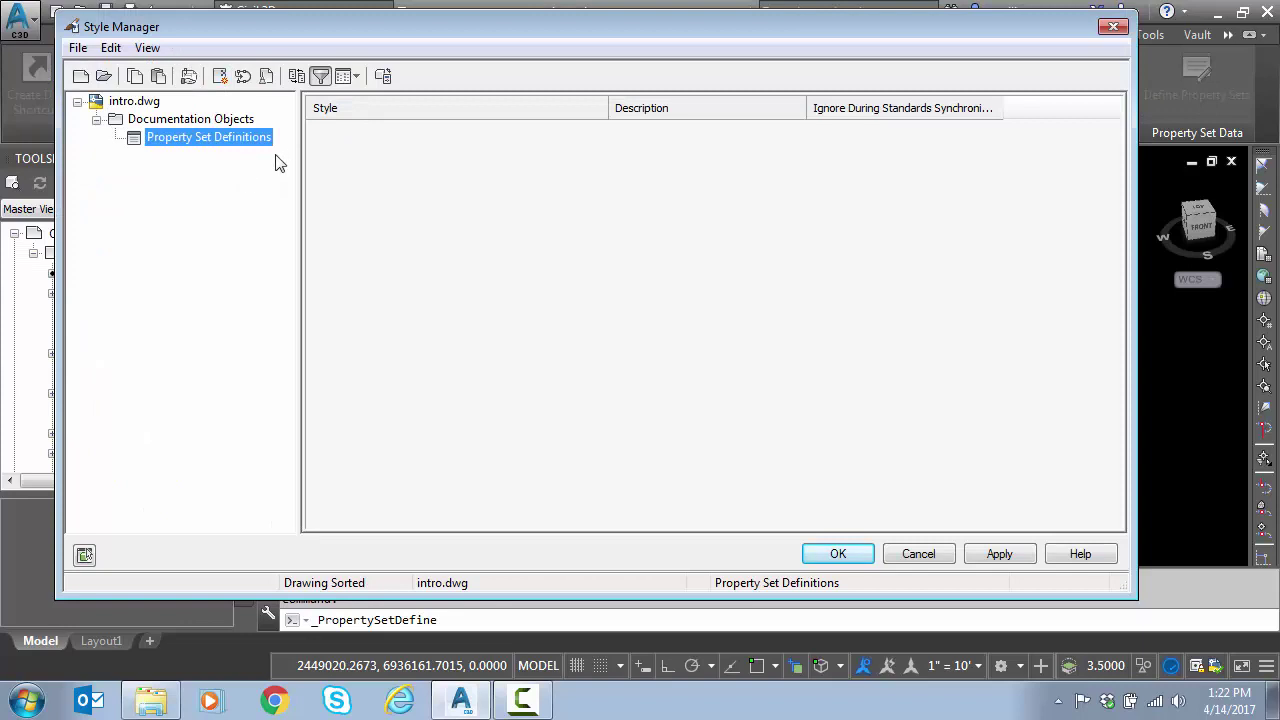
pyautogui.click(321, 77)
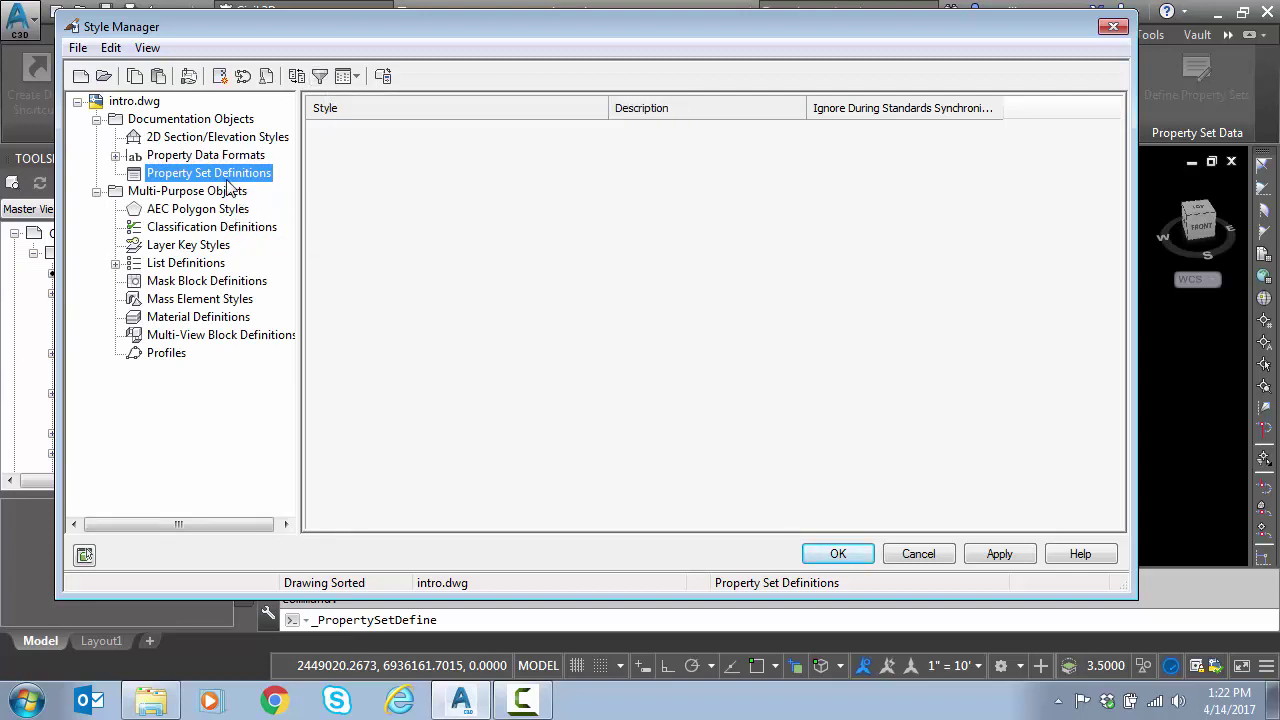
pyautogui.click(116, 264)
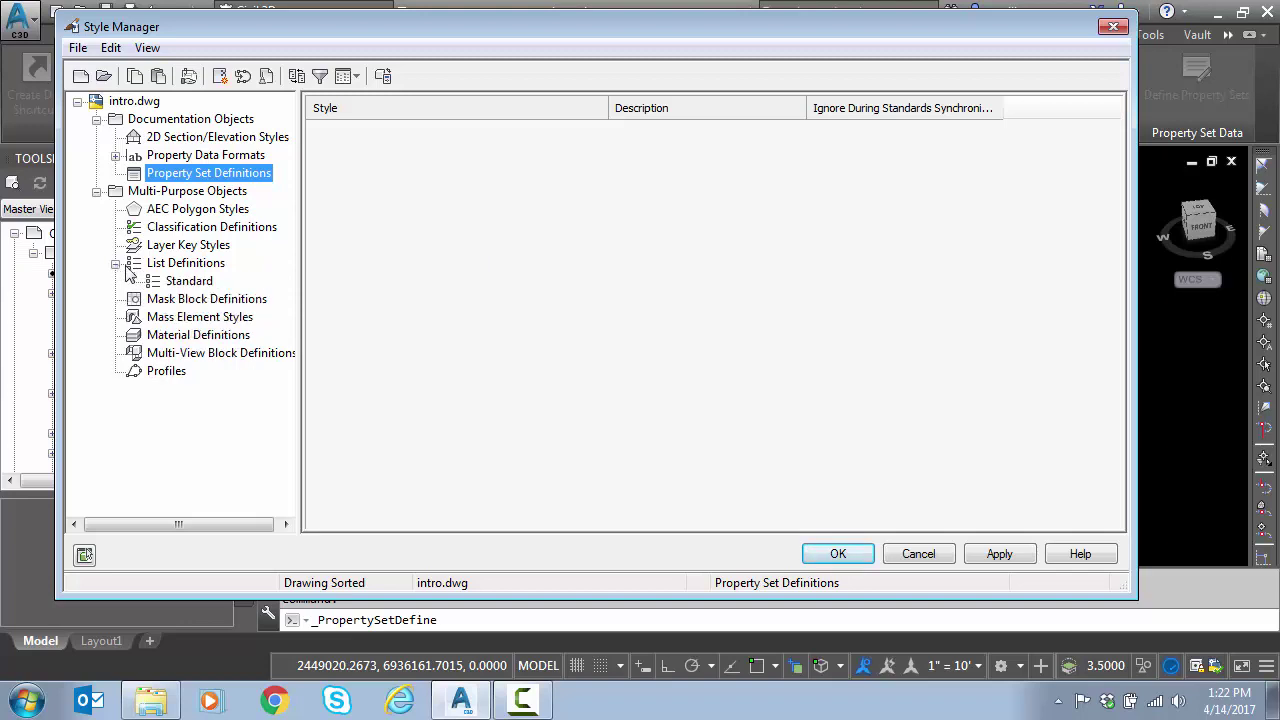
# Create a list definition named Owner that applies to manual property definitions
pyautogui.rightClick(200, 180)
pyautogui.rightClick(180, 270)
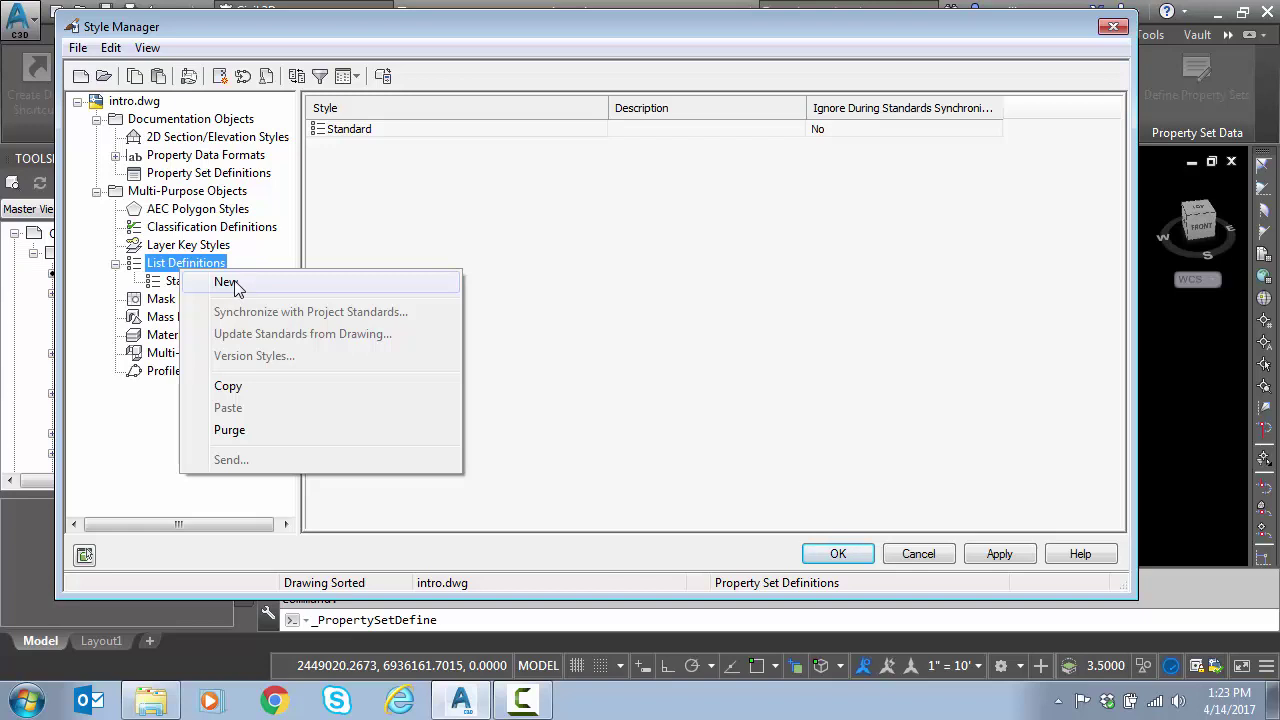
pyautogui.click(228, 282)
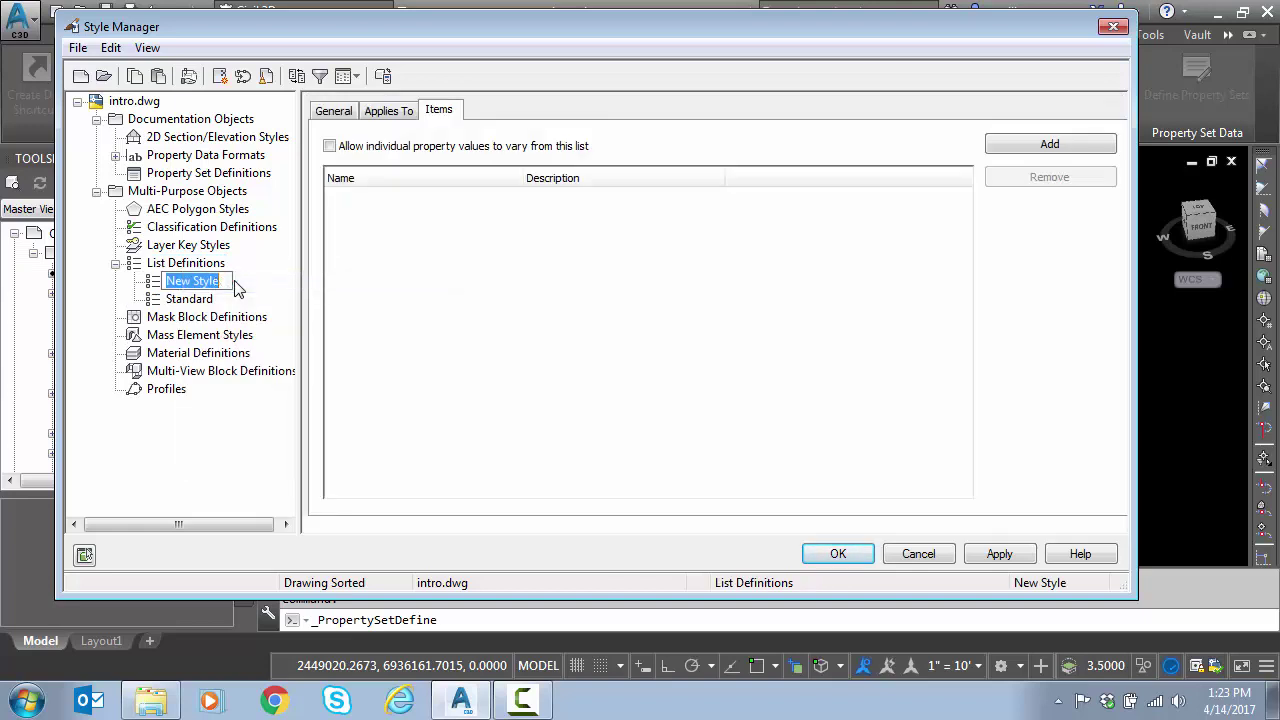
pyautogui.write('Owner')
pyautogui.press('Return')
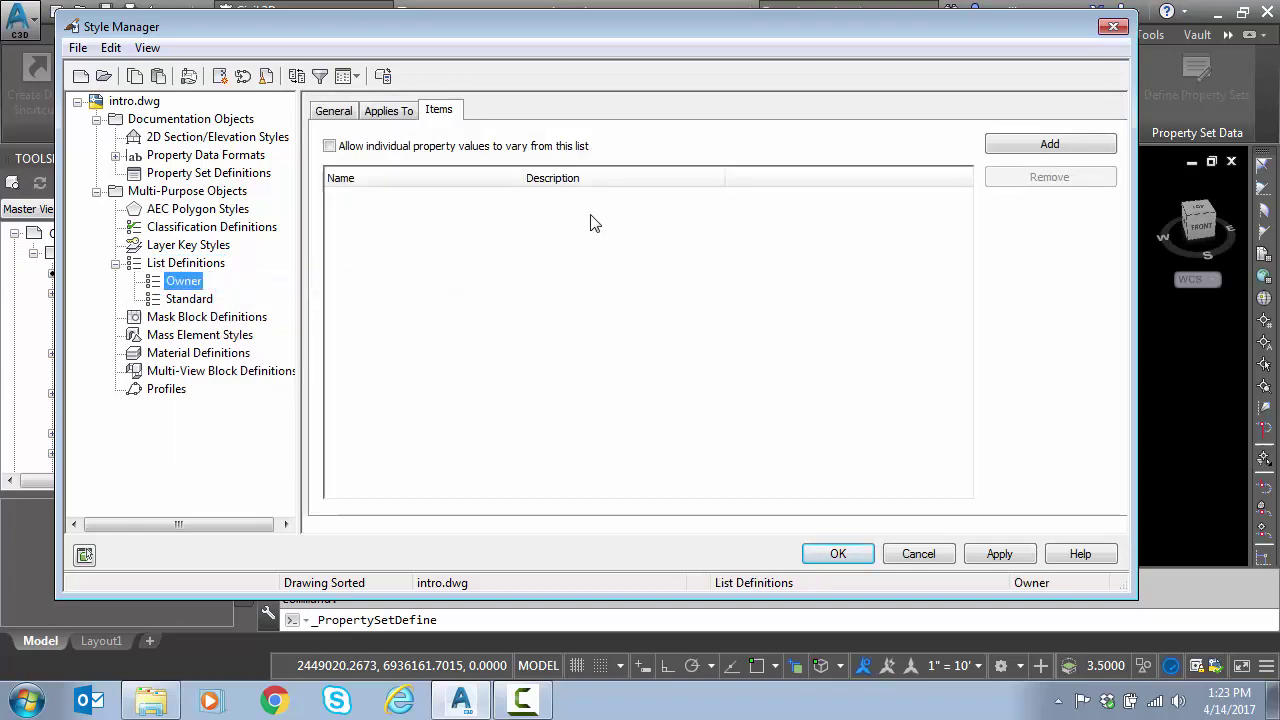
pyautogui.click(336, 111)
pyautogui.click(395, 111)
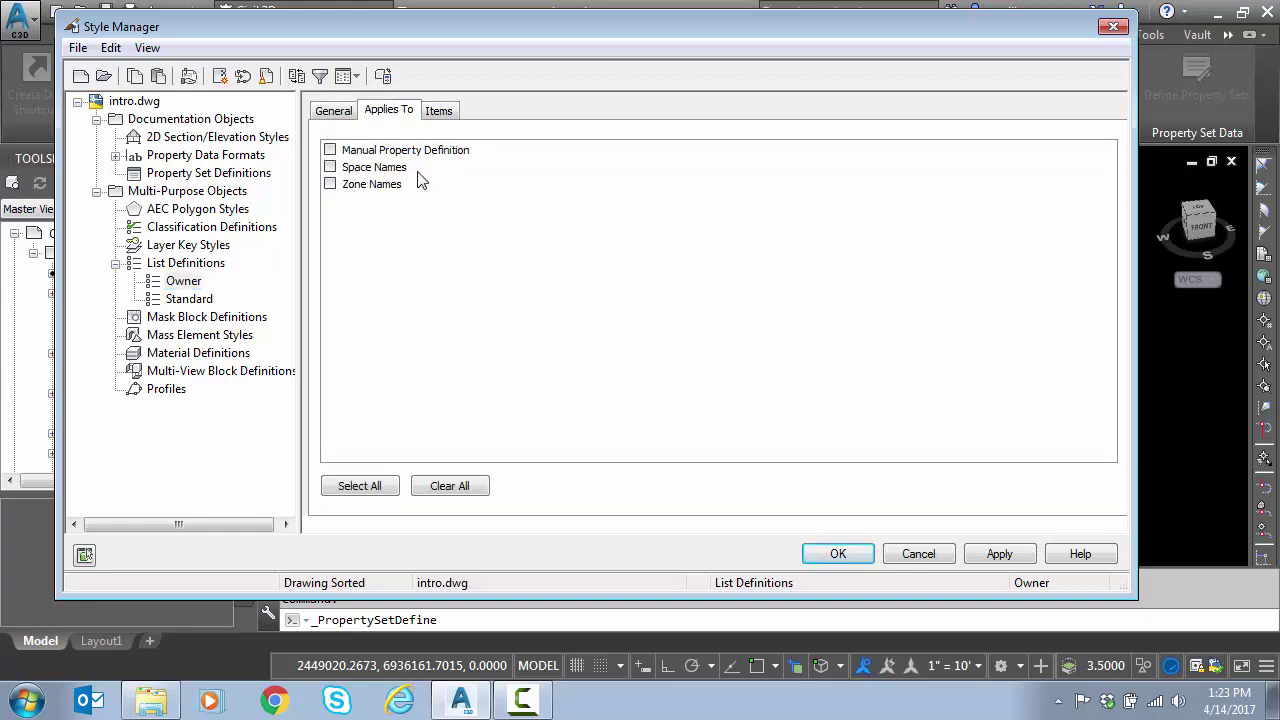
pyautogui.click(330, 150)
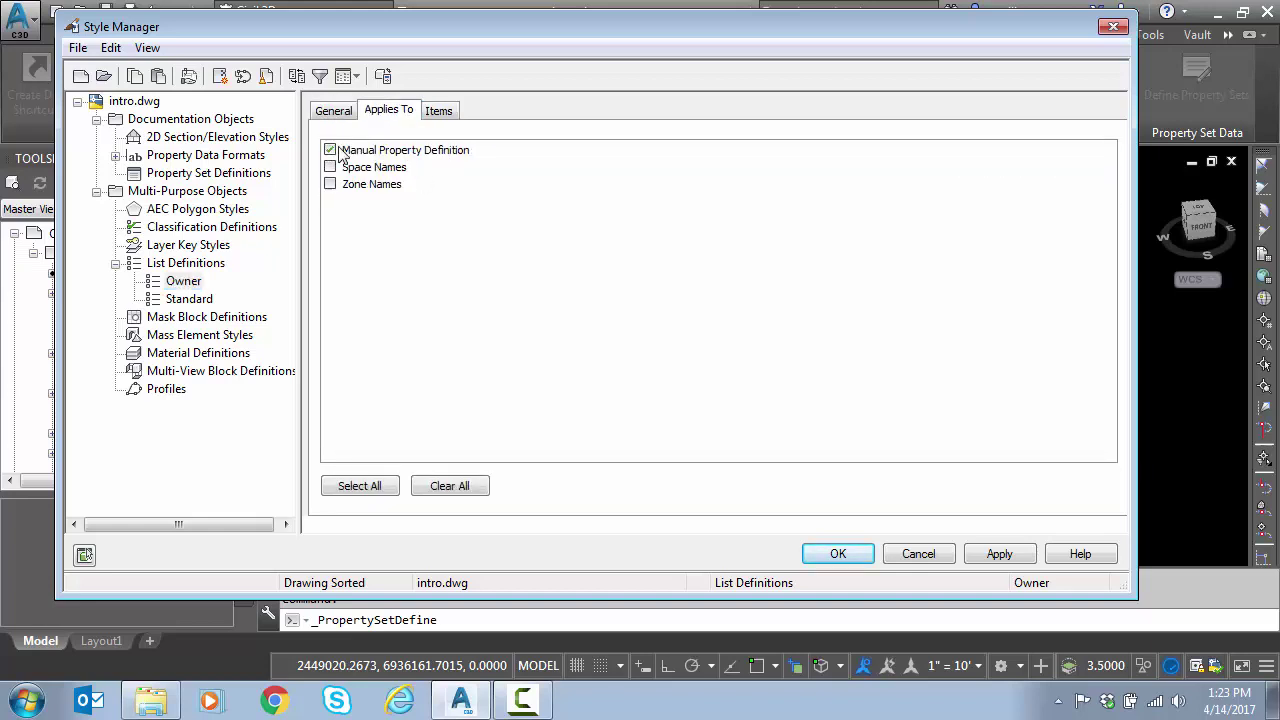
# Add the items HSV Util, NA Gas, ATT, Comcast and Owner to the Owner list and apply
pyautogui.click(442, 111)
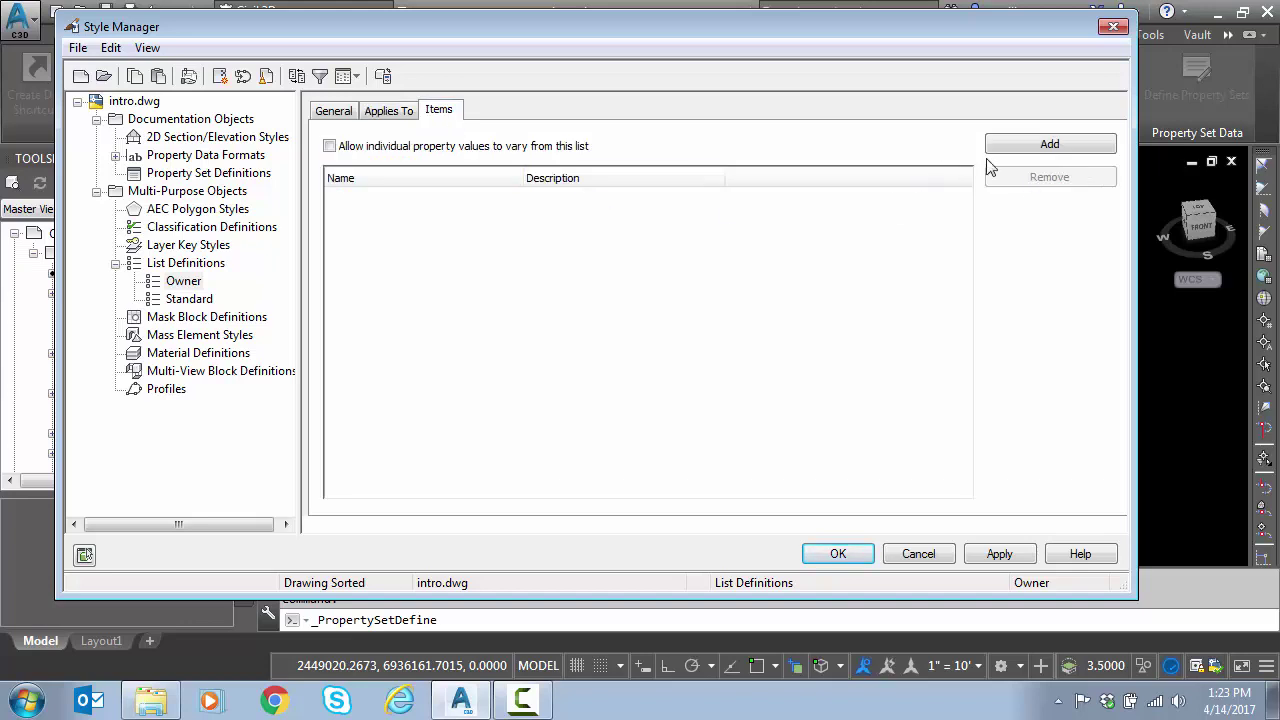
pyautogui.click(1023, 147)
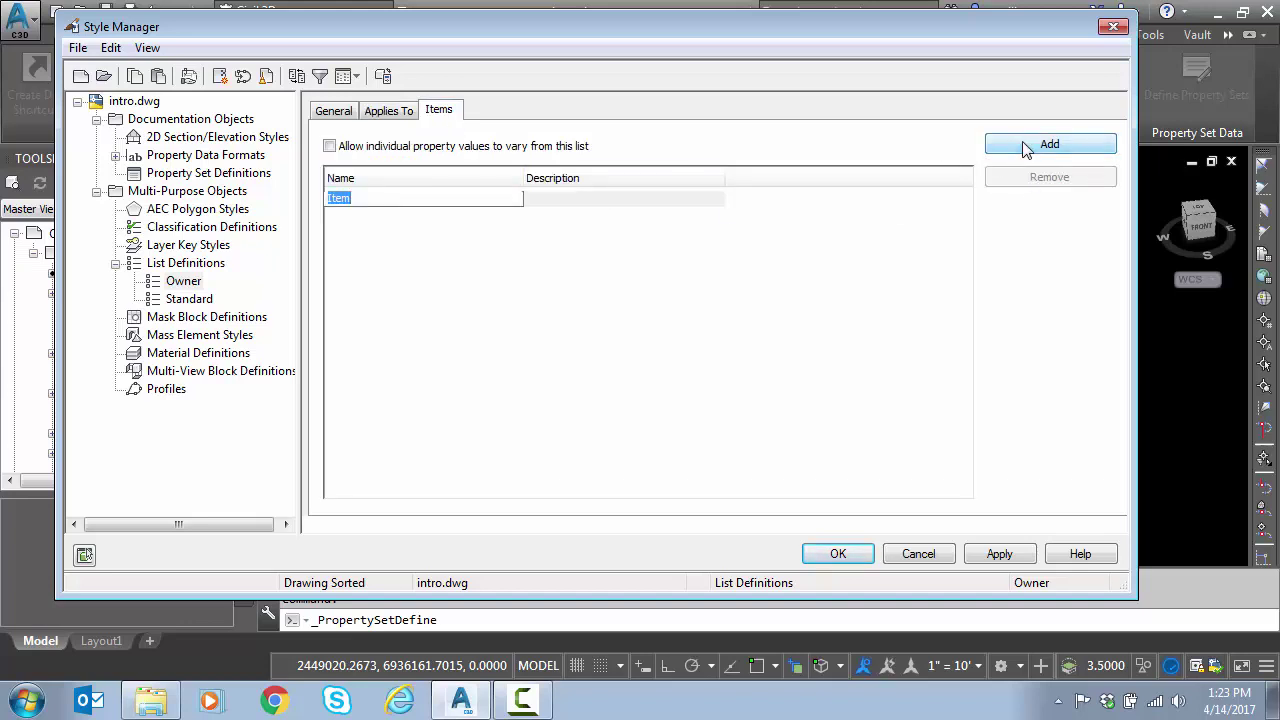
pyautogui.write('A')
pyautogui.press('BackSpace')
pyautogui.write('HSV Util')
pyautogui.click(1010, 148)
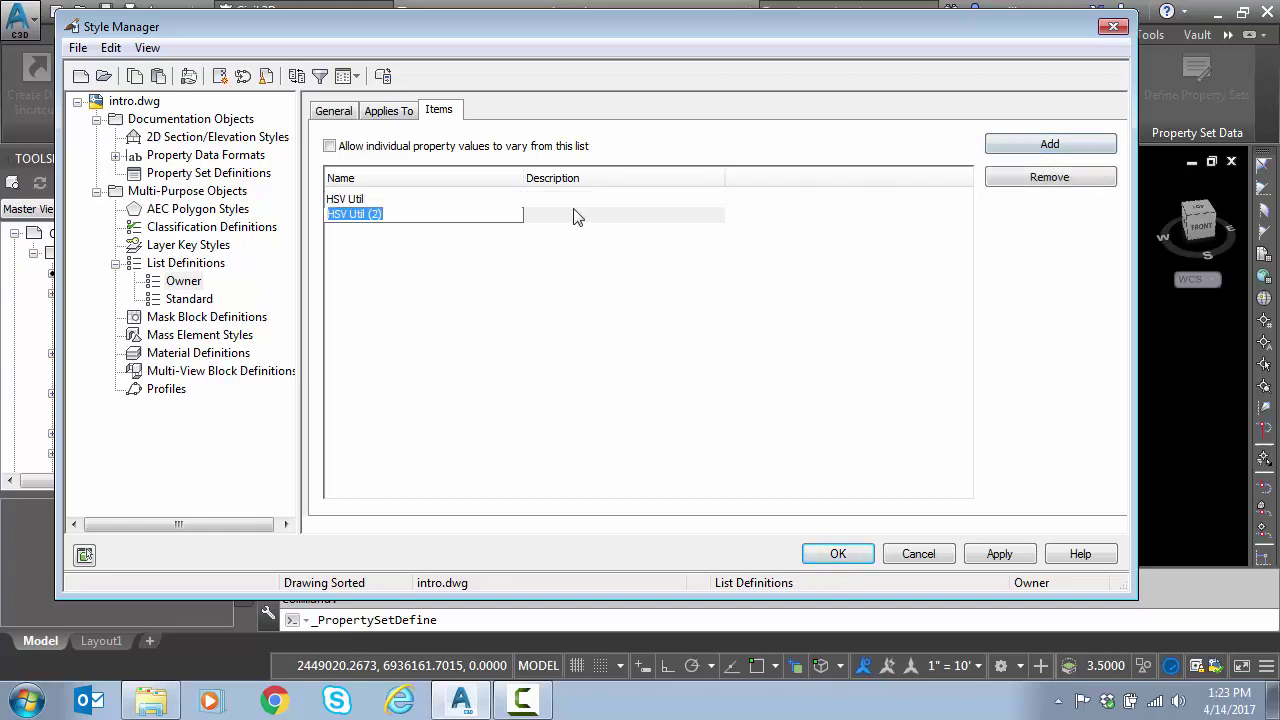
pyautogui.write('NA Gas')
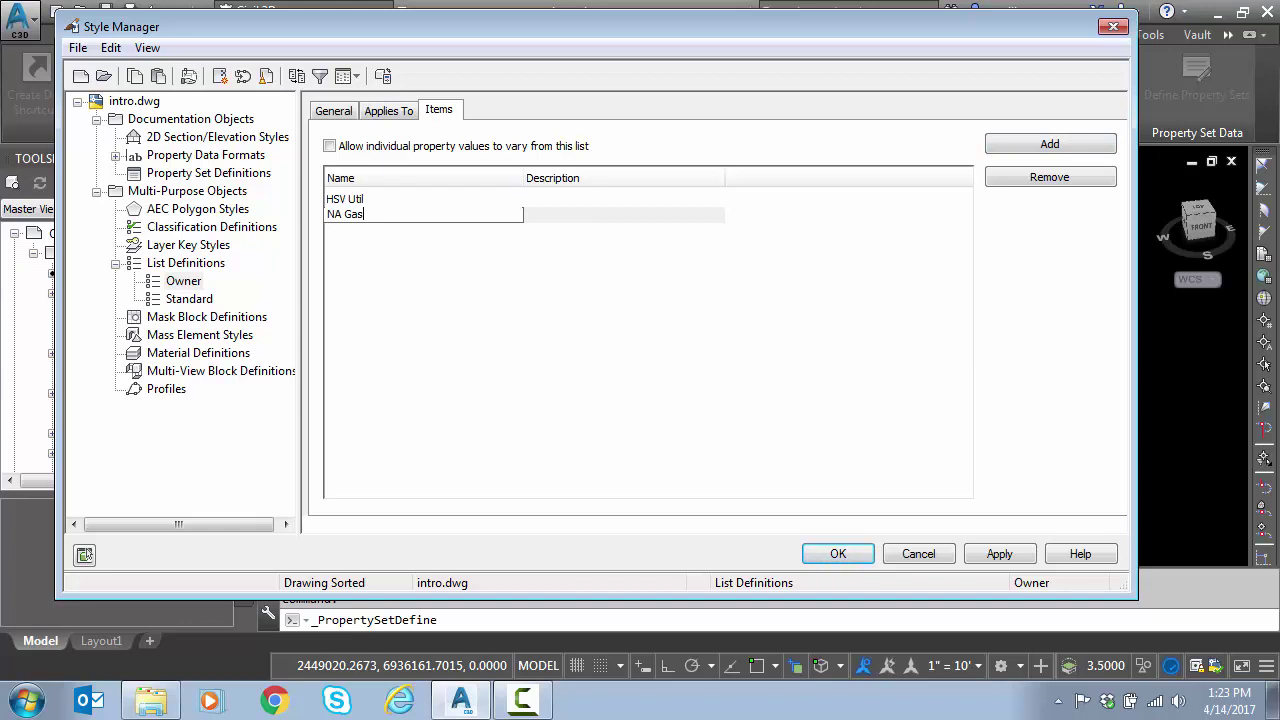
pyautogui.click(1028, 146)
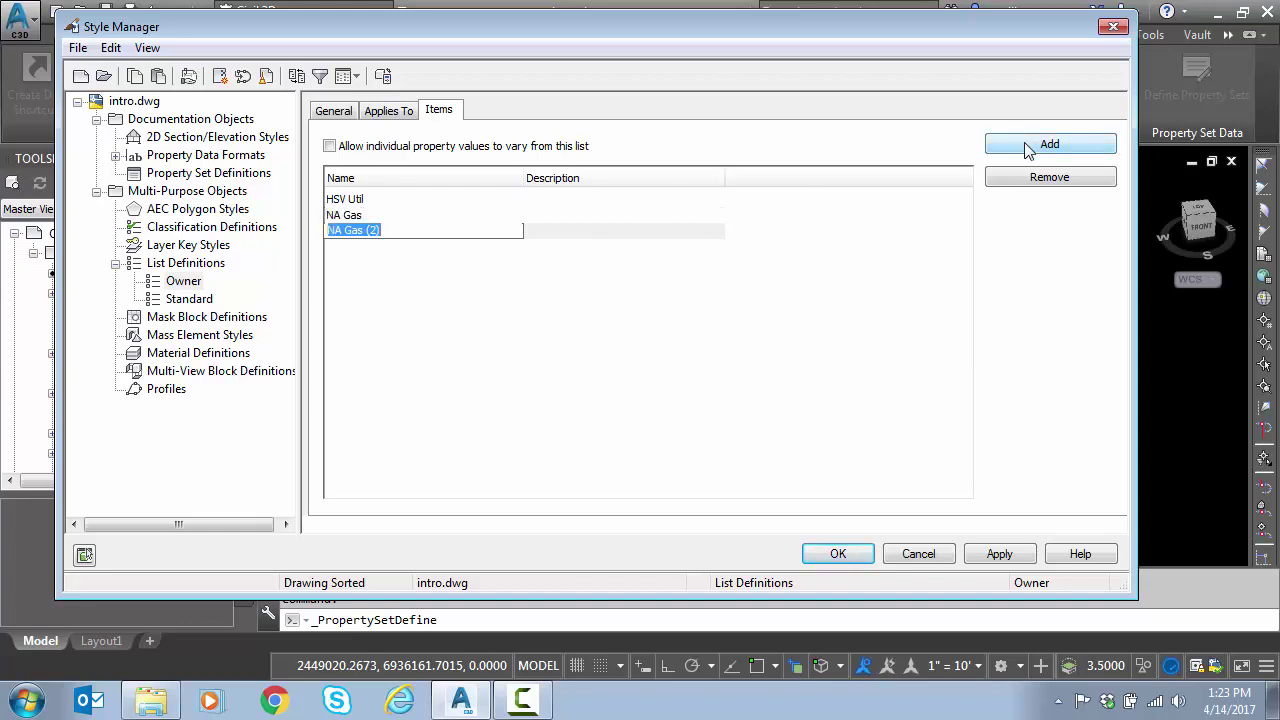
pyautogui.write('ATT')
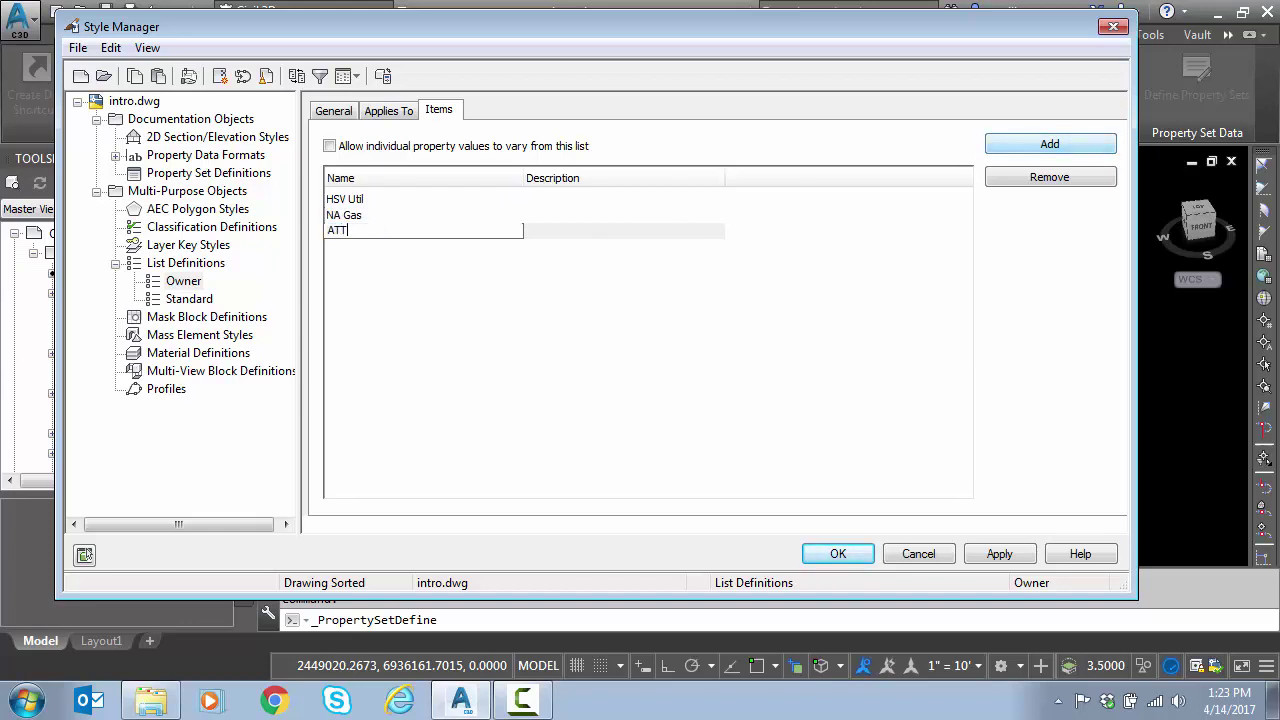
pyautogui.click(1058, 146)
pyautogui.write('Coma')
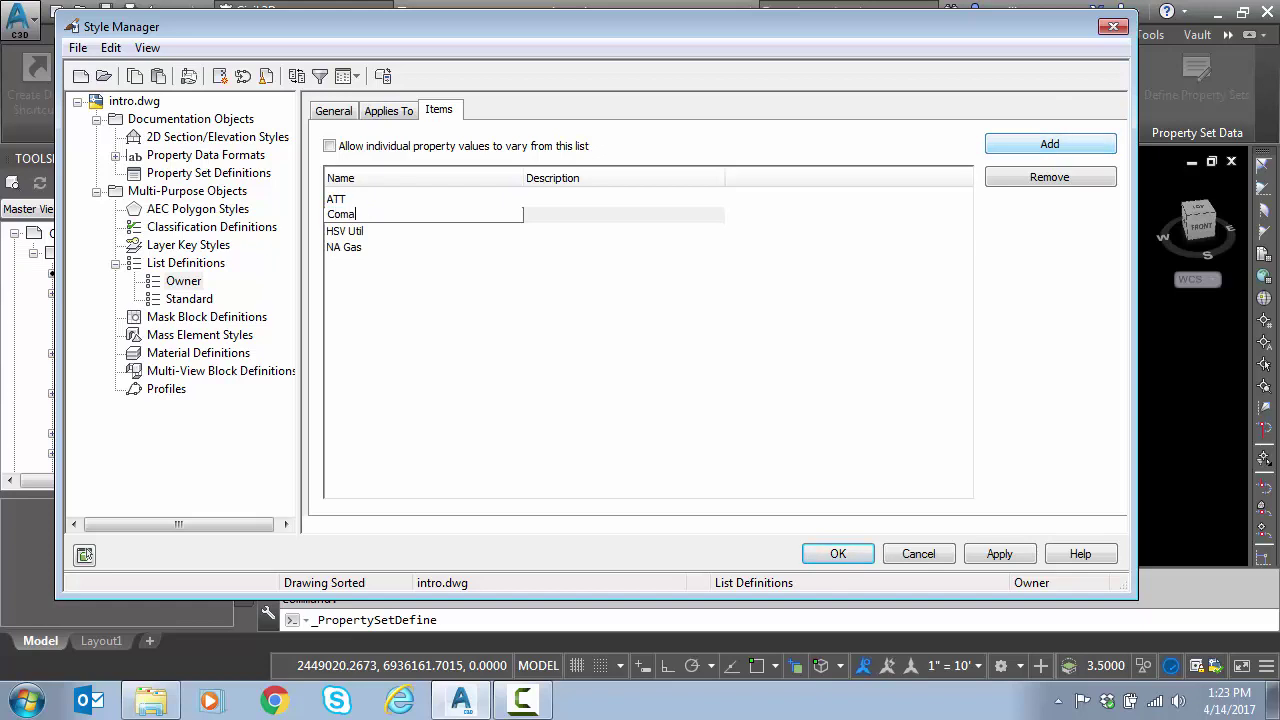
pyautogui.press('BackSpace')
pyautogui.write('cast')
pyautogui.click(1030, 150)
pyautogui.write('Owner')
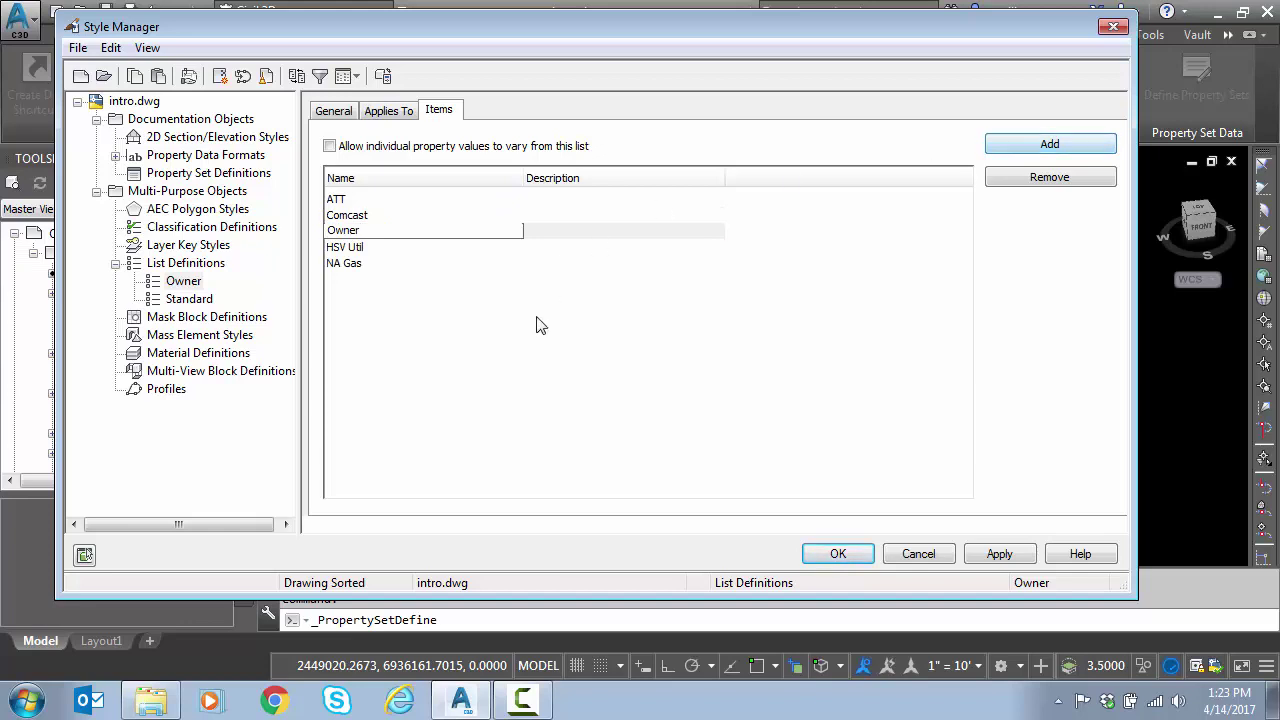
pyautogui.press('Return')
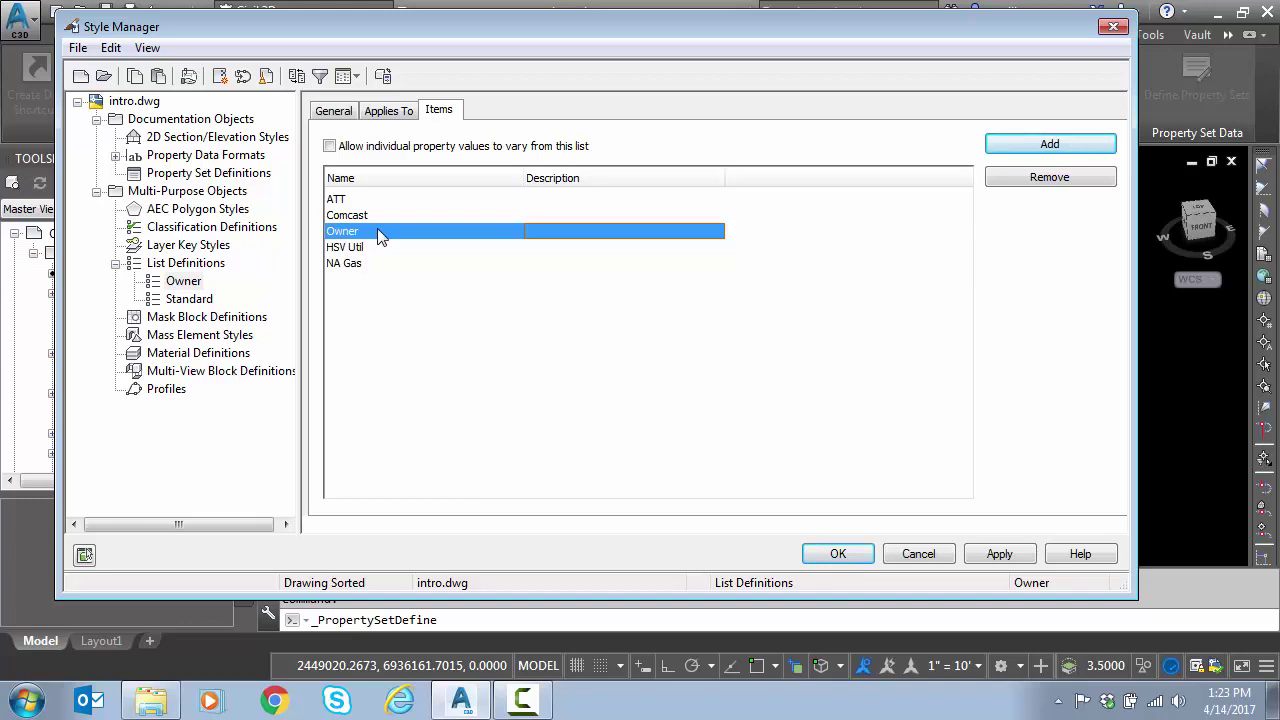
pyautogui.click(1000, 553)
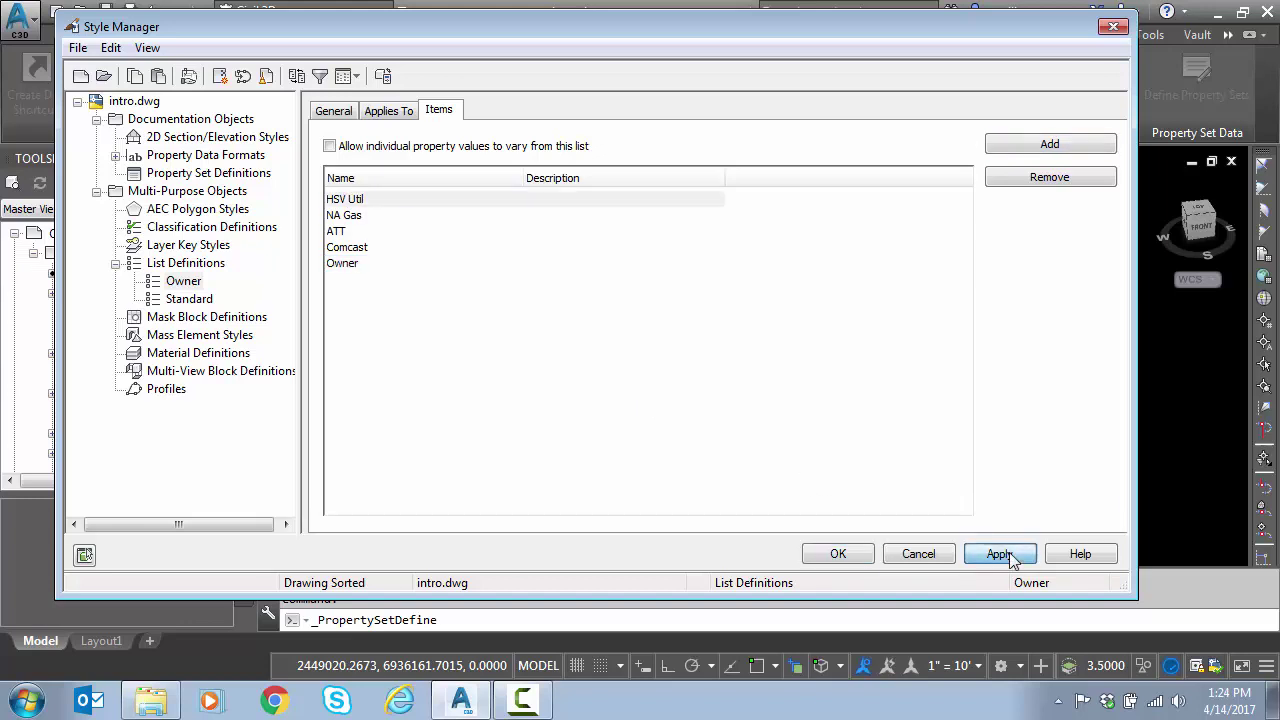
# Create a second list definition named SUE that applies to manual property definitions
pyautogui.rightClick(218, 265)
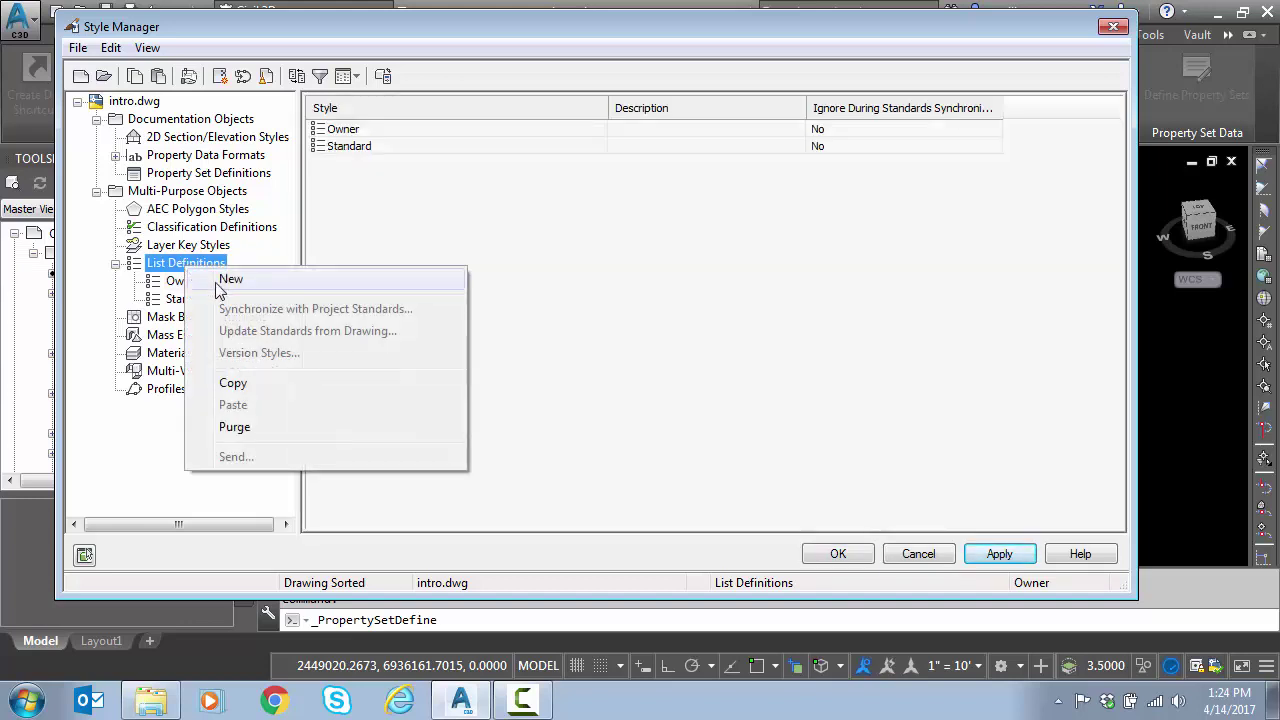
pyautogui.click(220, 278)
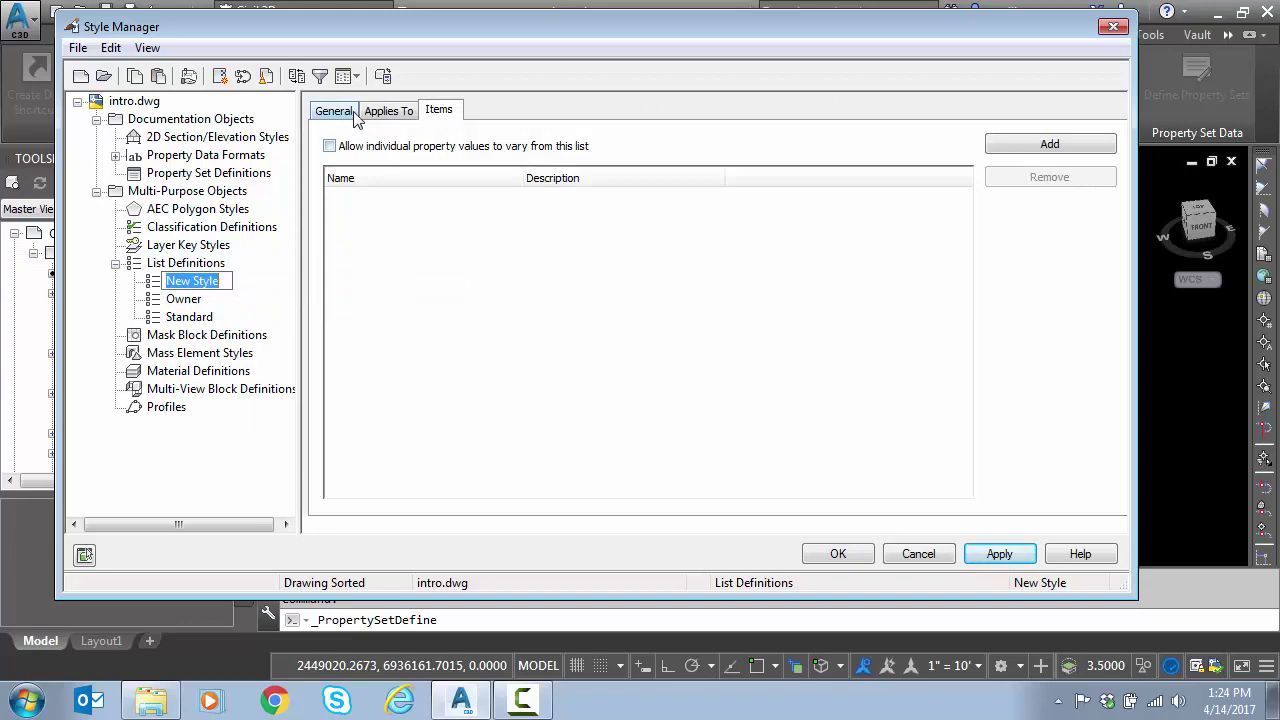
pyautogui.write('SUE')
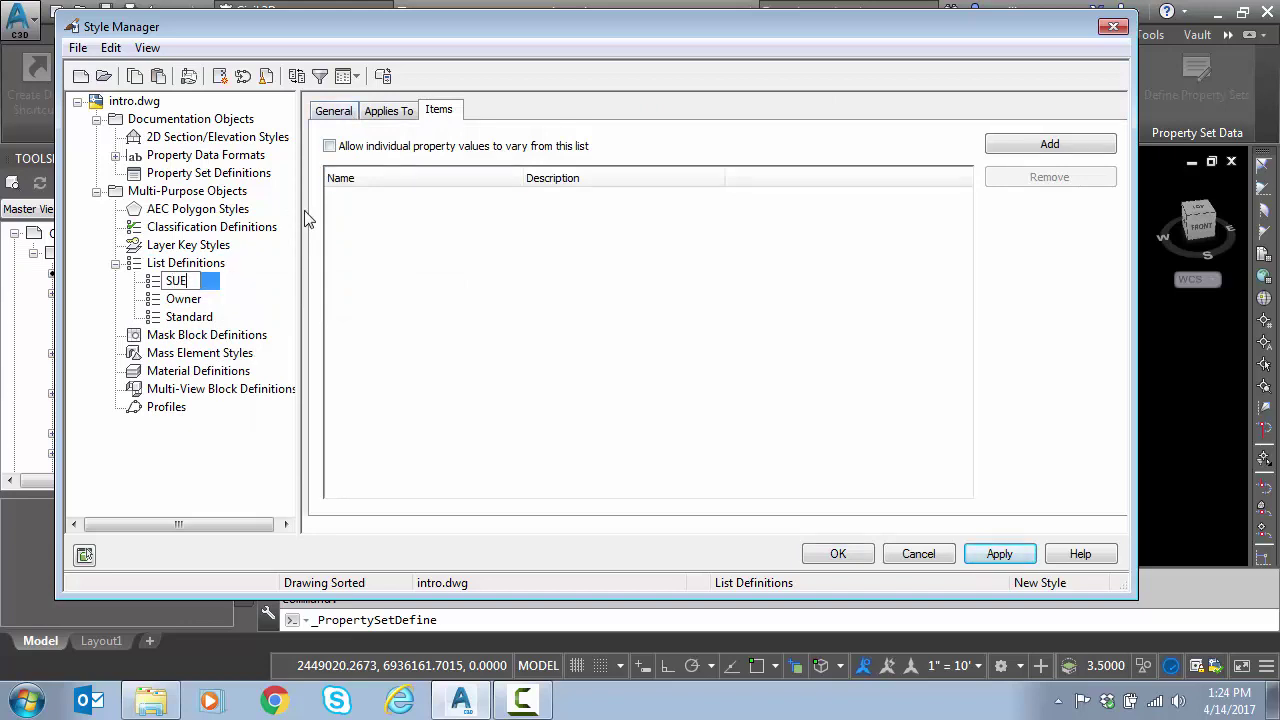
pyautogui.click(334, 113)
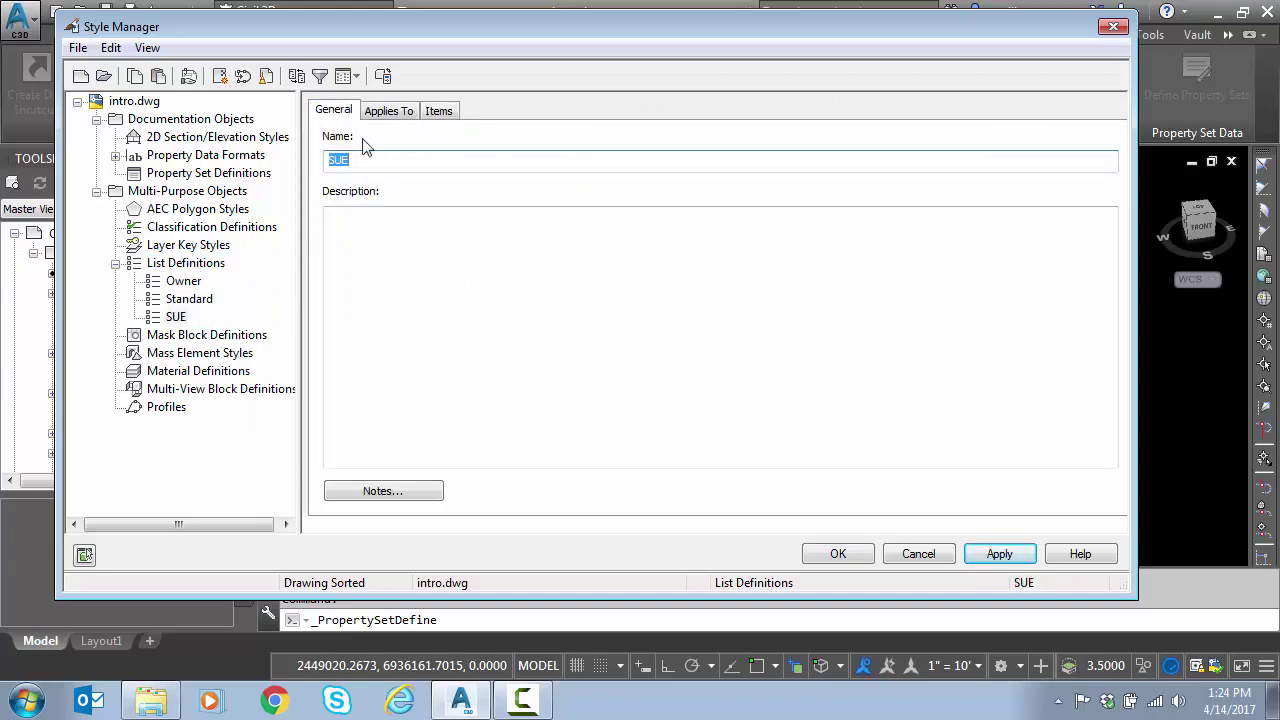
pyautogui.click(392, 113)
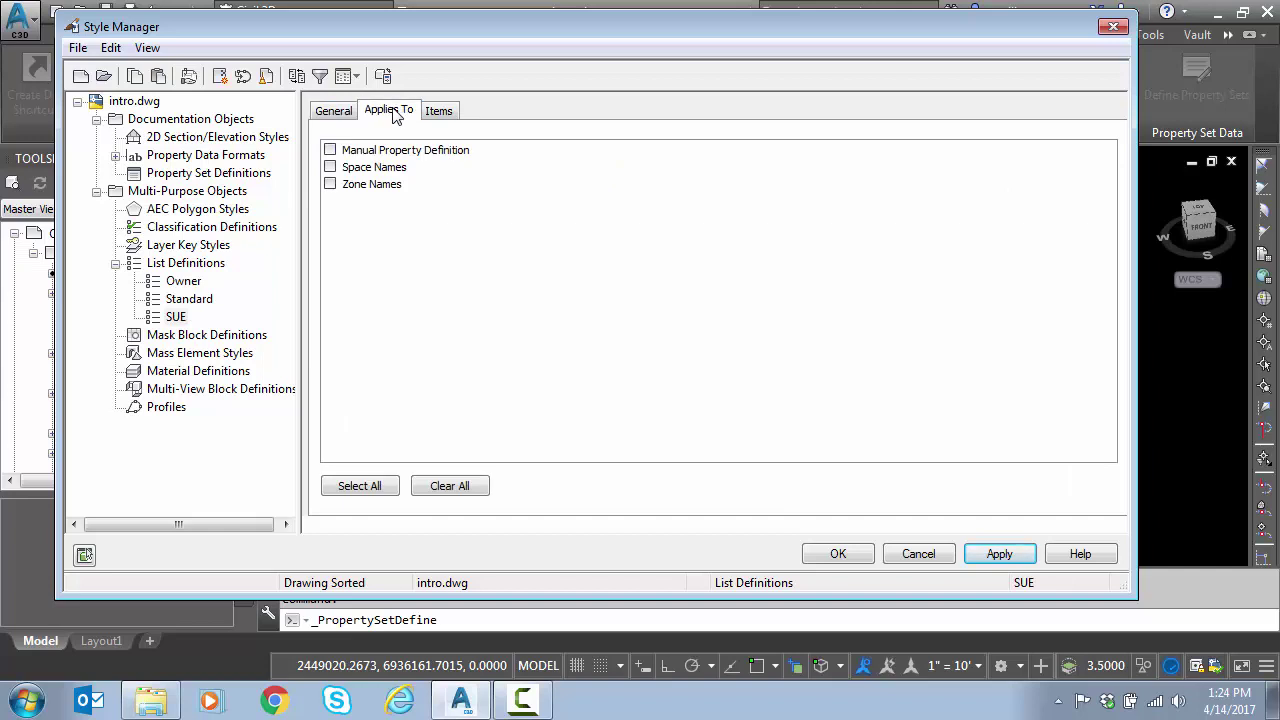
pyautogui.click(330, 150)
pyautogui.click(444, 113)
pyautogui.click(388, 110)
# Add the items A, B, C and D to the SUE list
pyautogui.click(448, 113)
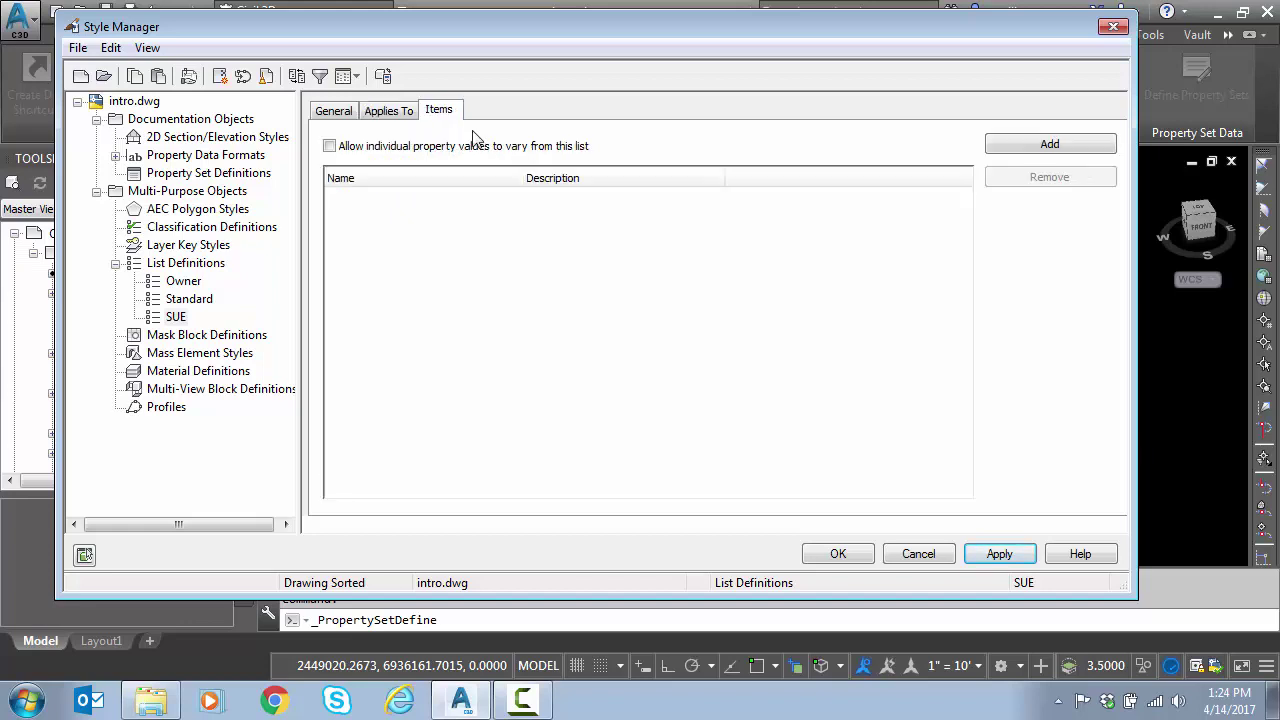
pyautogui.click(1040, 146)
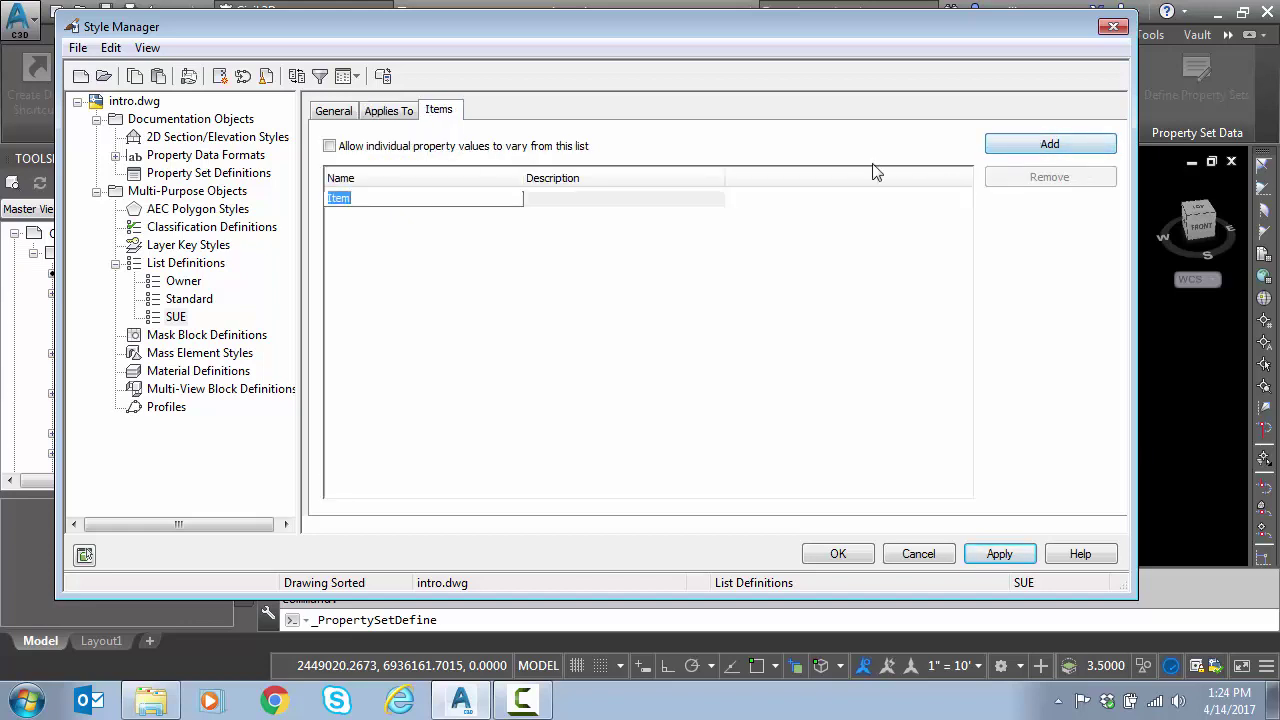
pyautogui.write('A')
pyautogui.click(1018, 150)
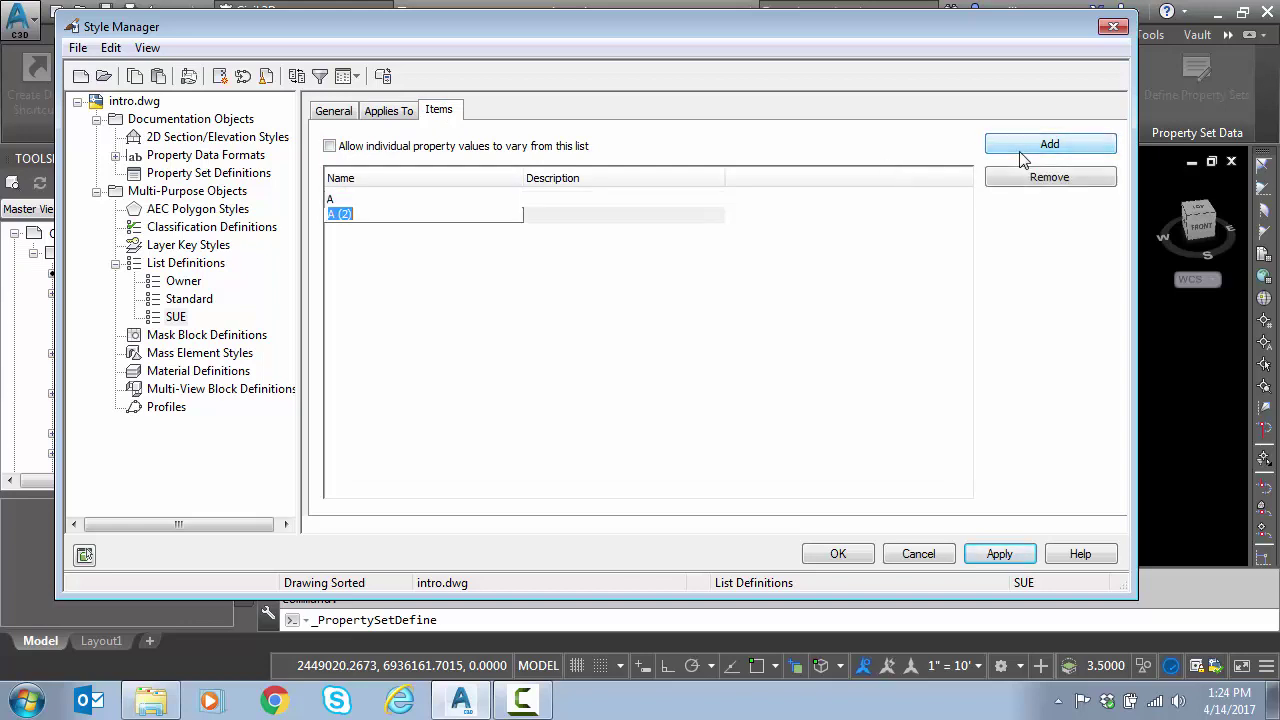
pyautogui.write('B')
pyautogui.click(1050, 145)
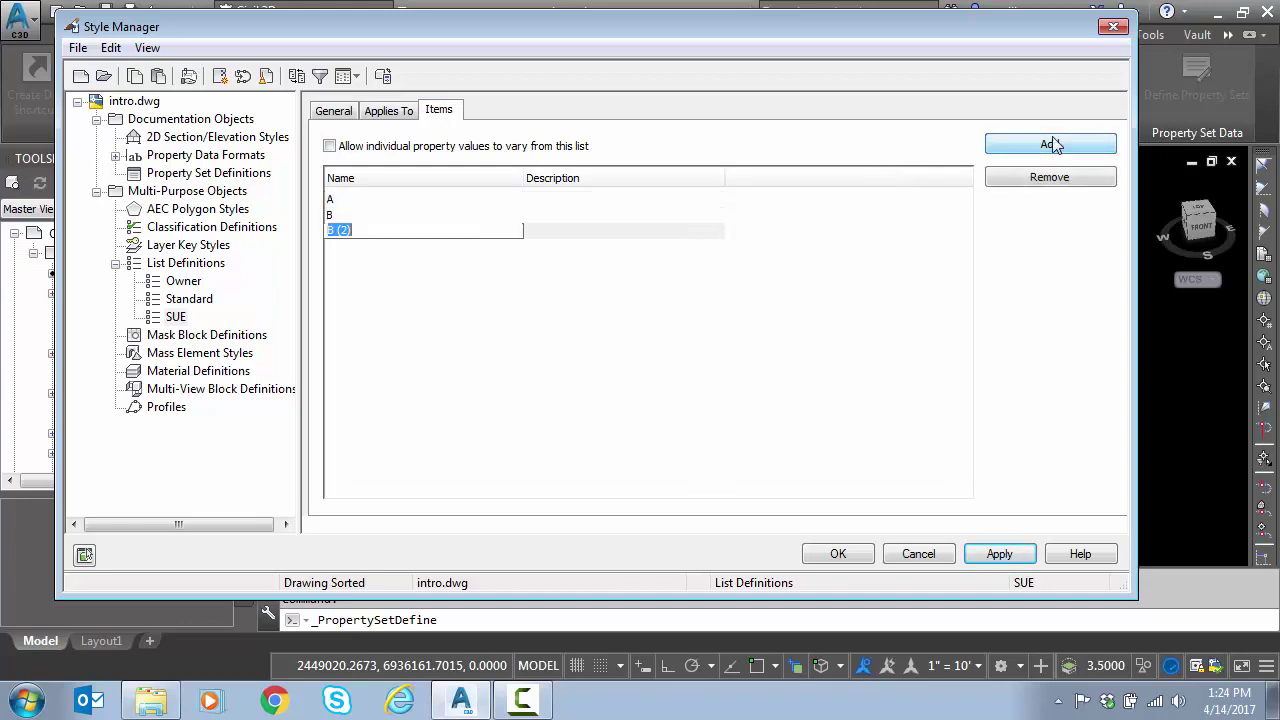
pyautogui.write('C')
pyautogui.click(1038, 146)
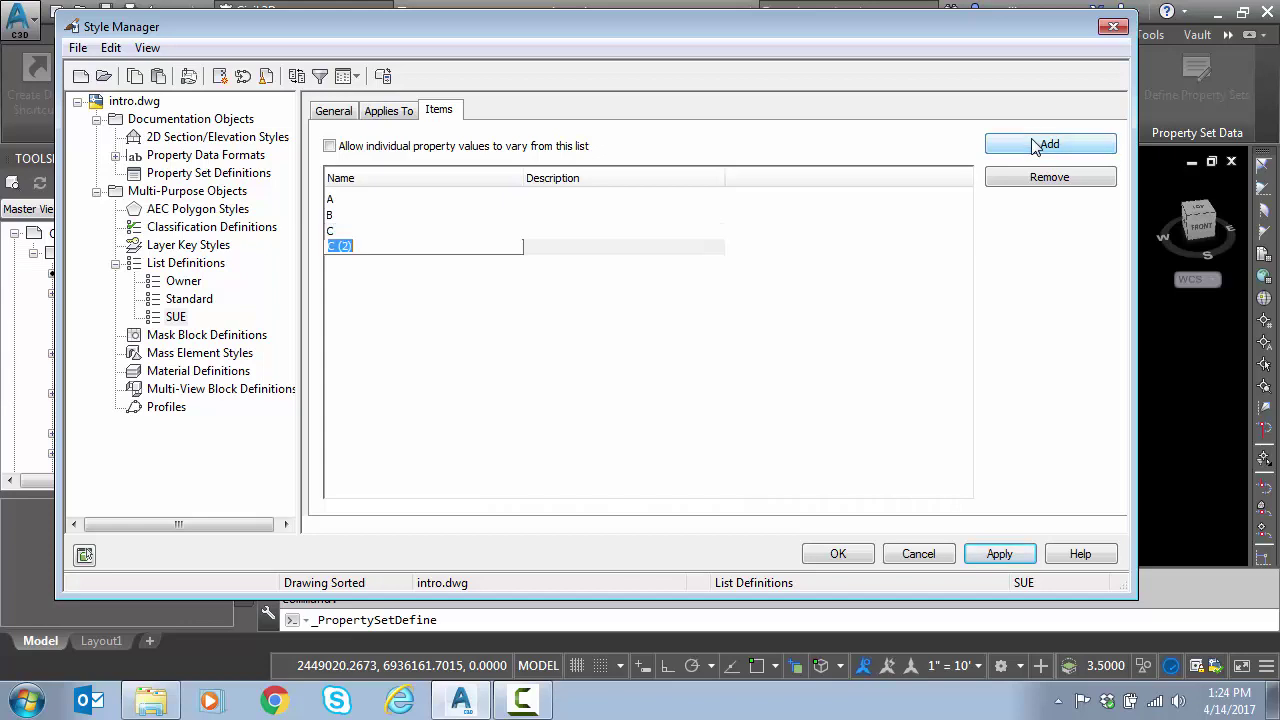
pyautogui.write('D')
pyautogui.press('Return')
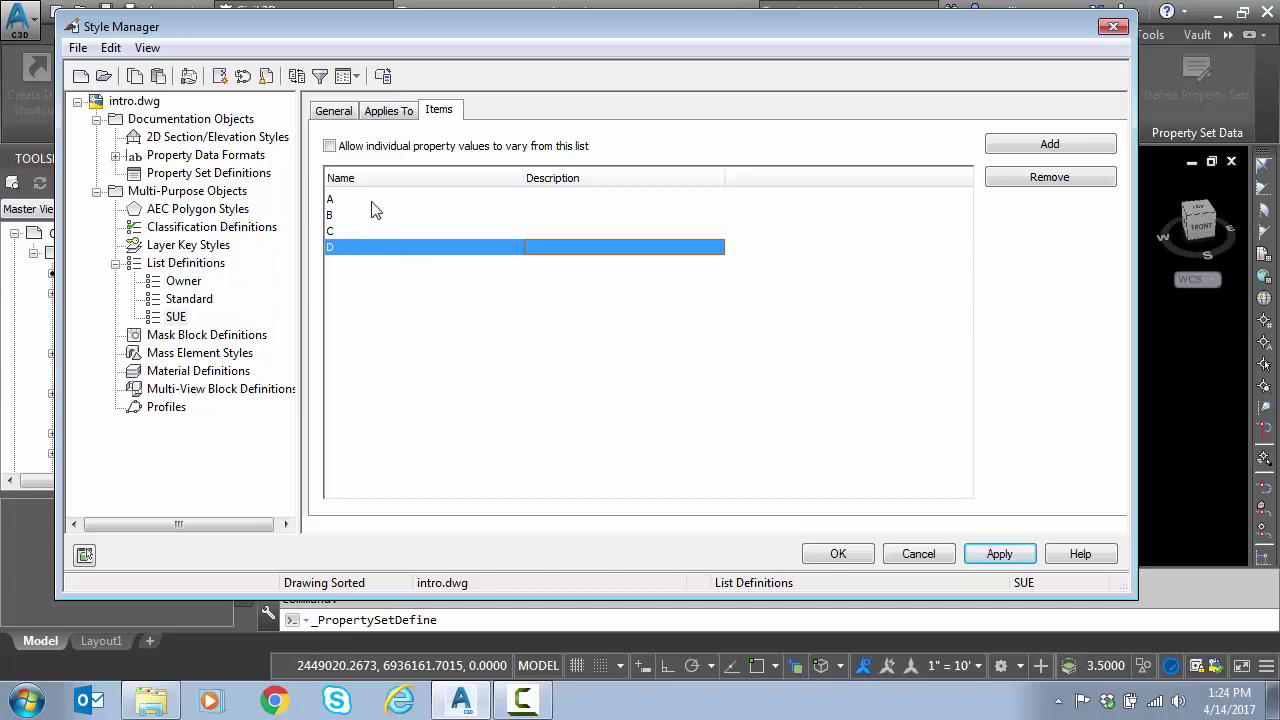
# Review the items in the Owner, Standard and SUE list definitions
pyautogui.click(190, 300)
pyautogui.click(183, 282)
pyautogui.click(186, 302)
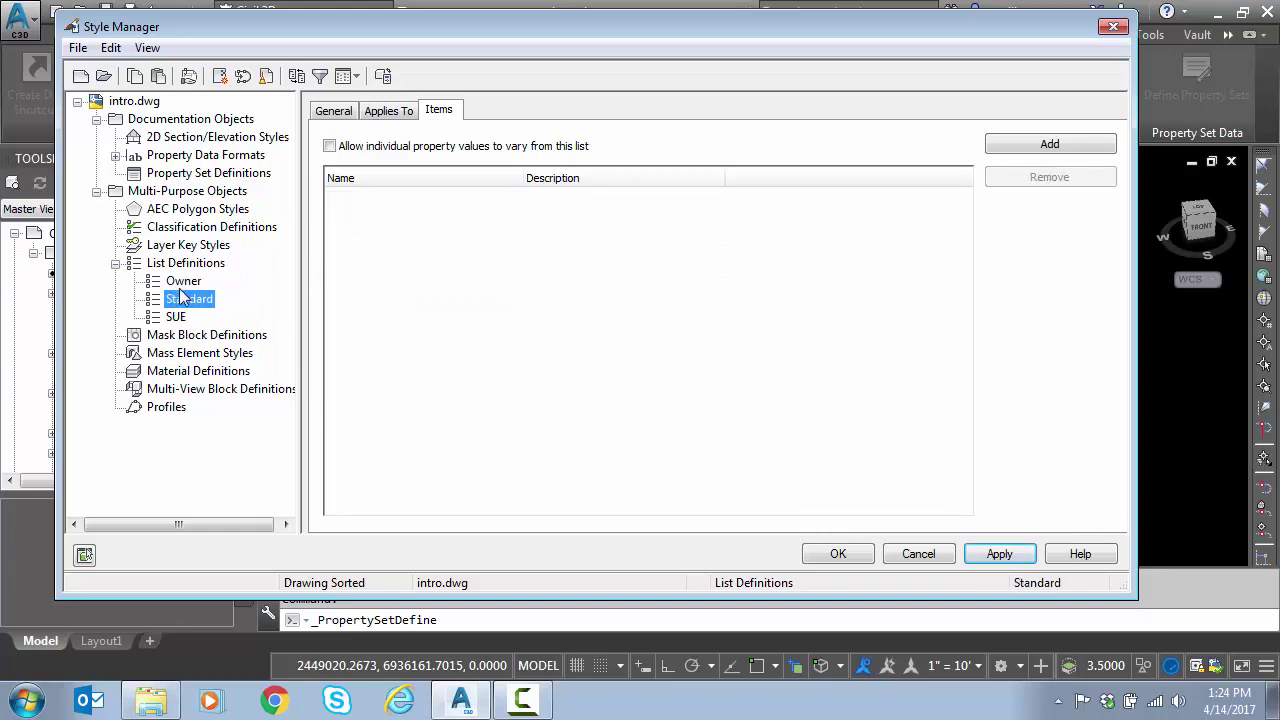
pyautogui.click(185, 318)
pyautogui.click(185, 283)
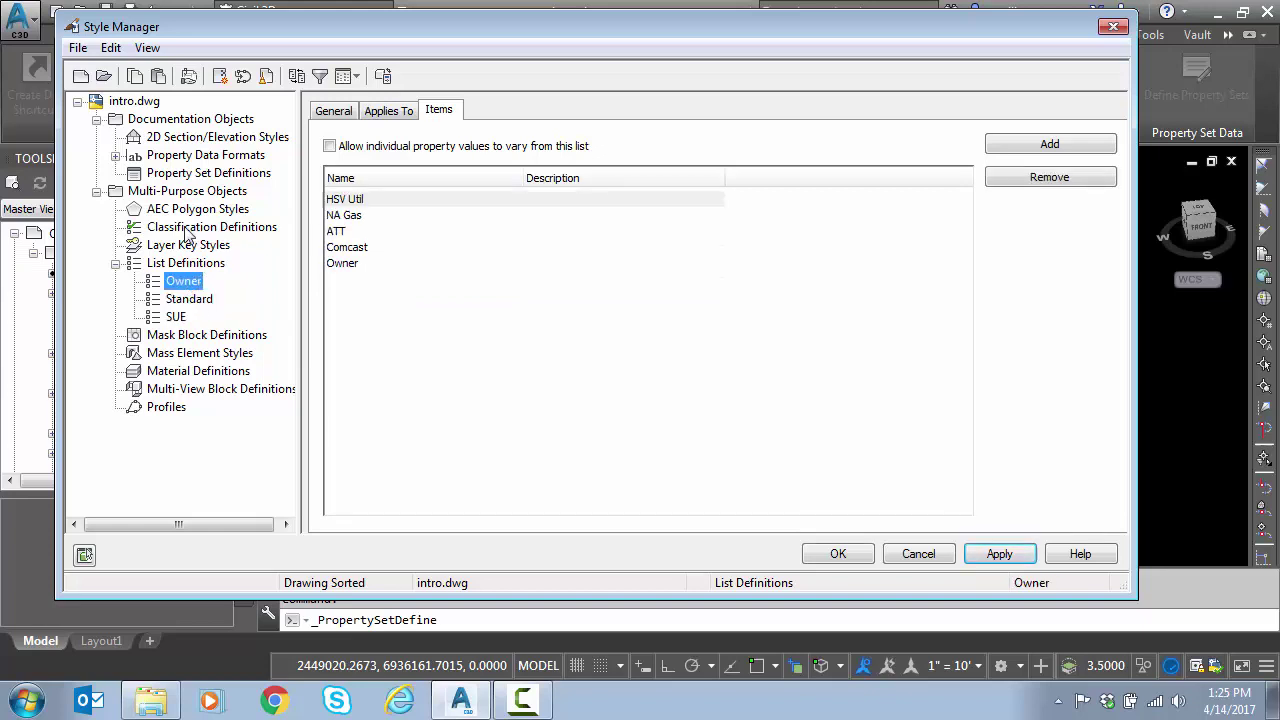
# Create a new property set definition under Property Set Definitions and name it Attribute
pyautogui.click(184, 176)
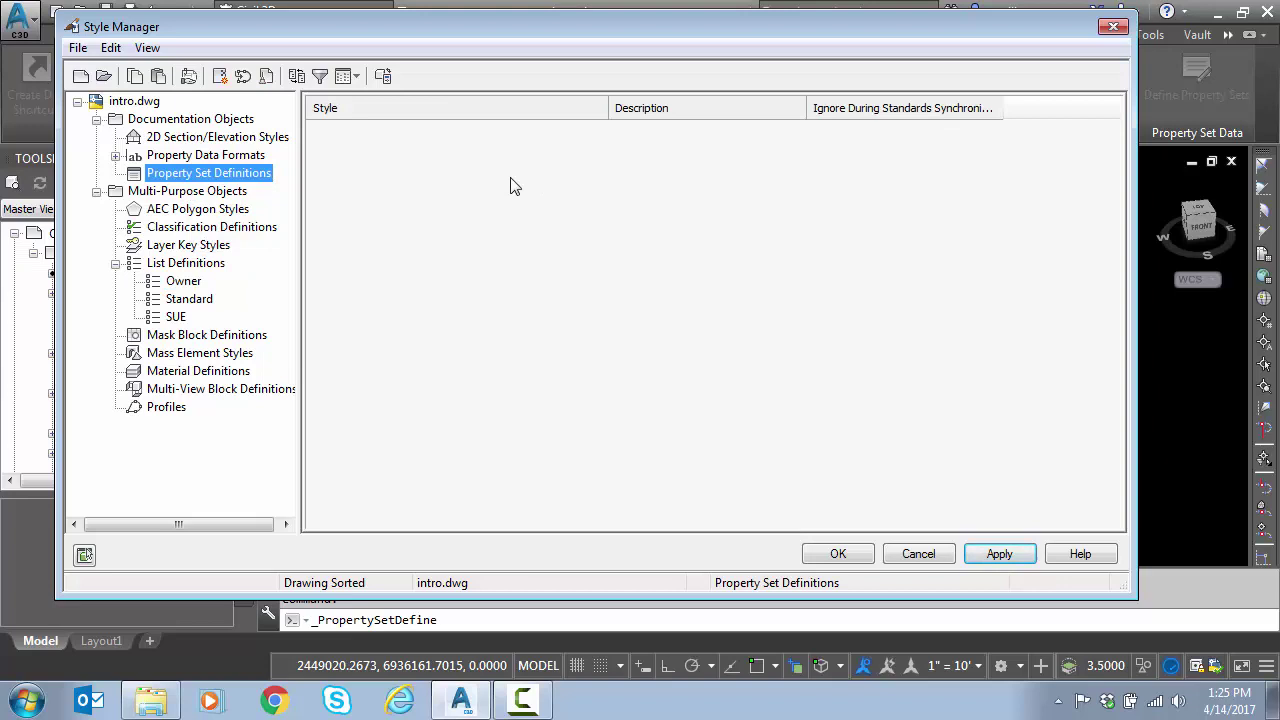
pyautogui.rightClick(210, 173)
pyautogui.click(245, 185)
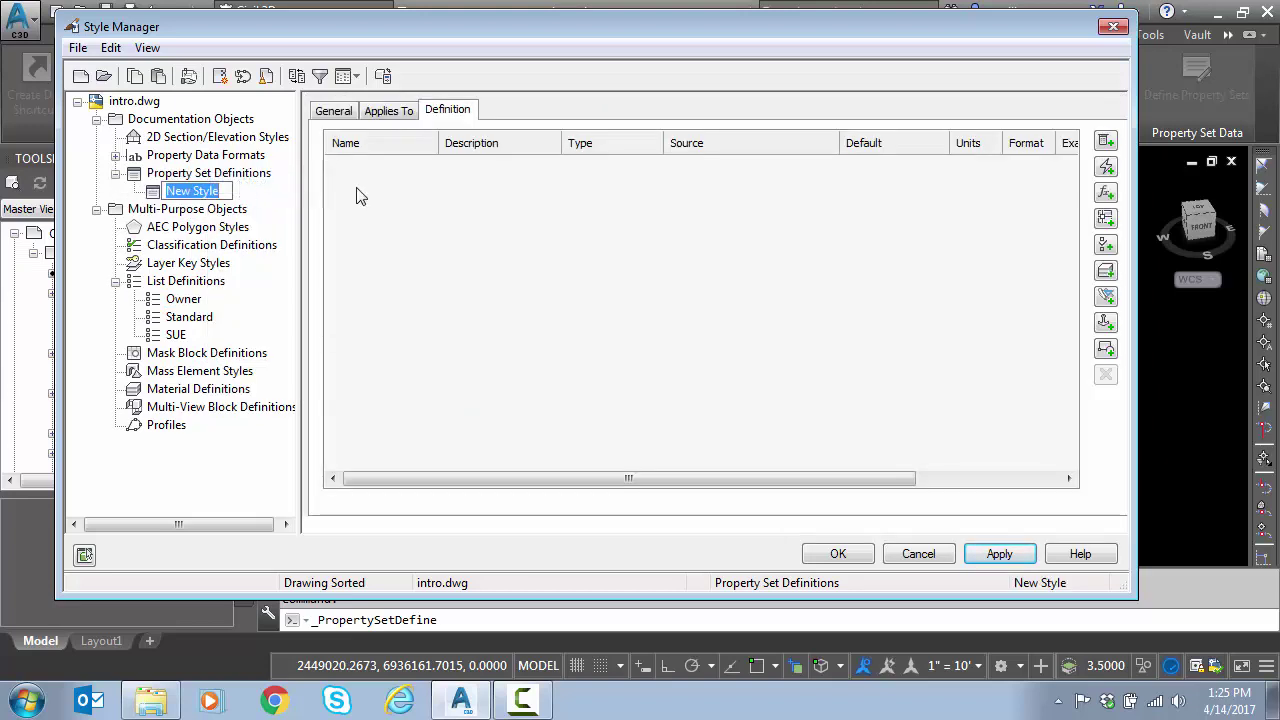
pyautogui.write('Owner')
pyautogui.press('Return')
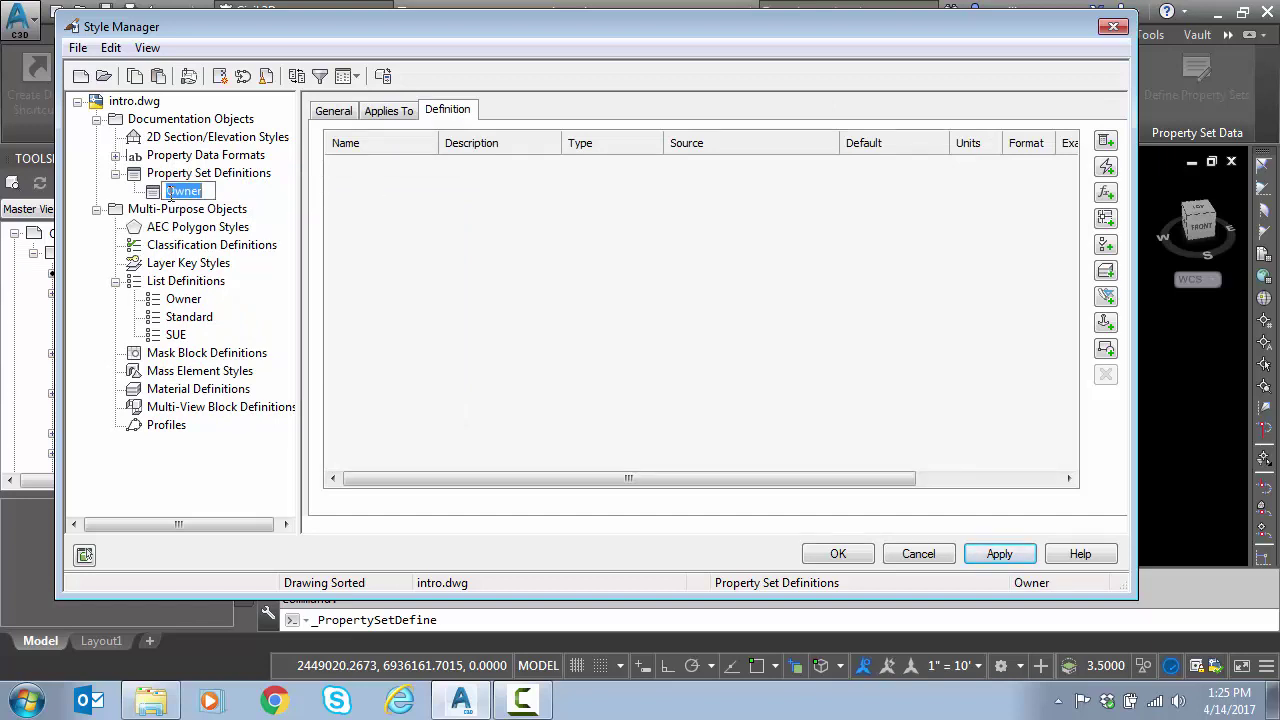
pyautogui.write('Attribute')
pyautogui.press('Return')
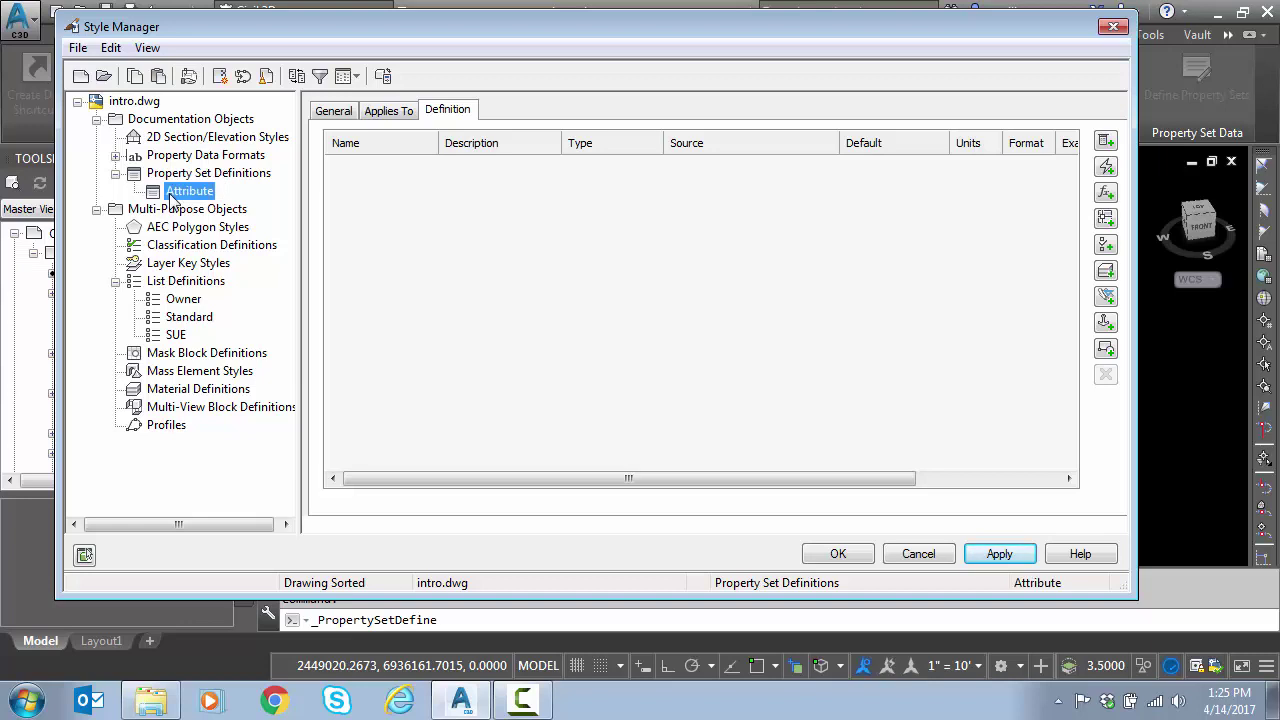
pyautogui.click(357, 112)
# Make the Attribute set apply to Solid (3D) objects
pyautogui.click(388, 111)
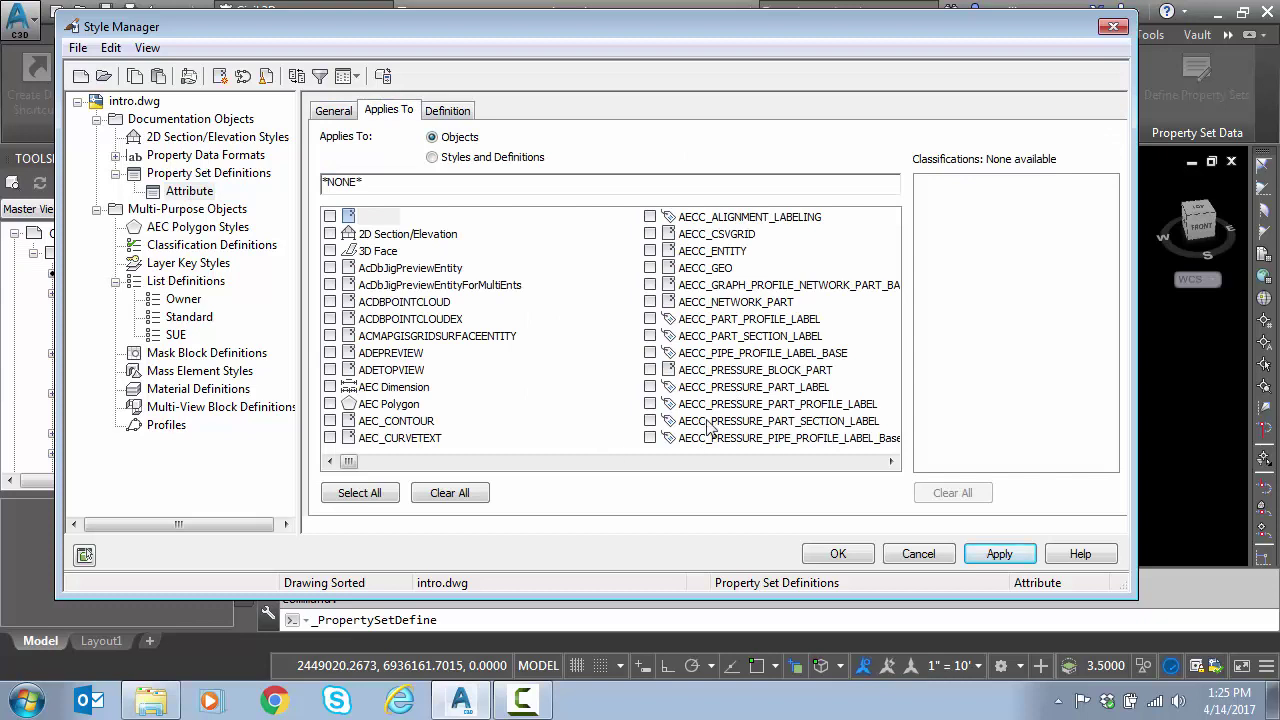
pyautogui.press('s')
pyautogui.press('Down')
pyautogui.press('Down')
pyautogui.press('Down')
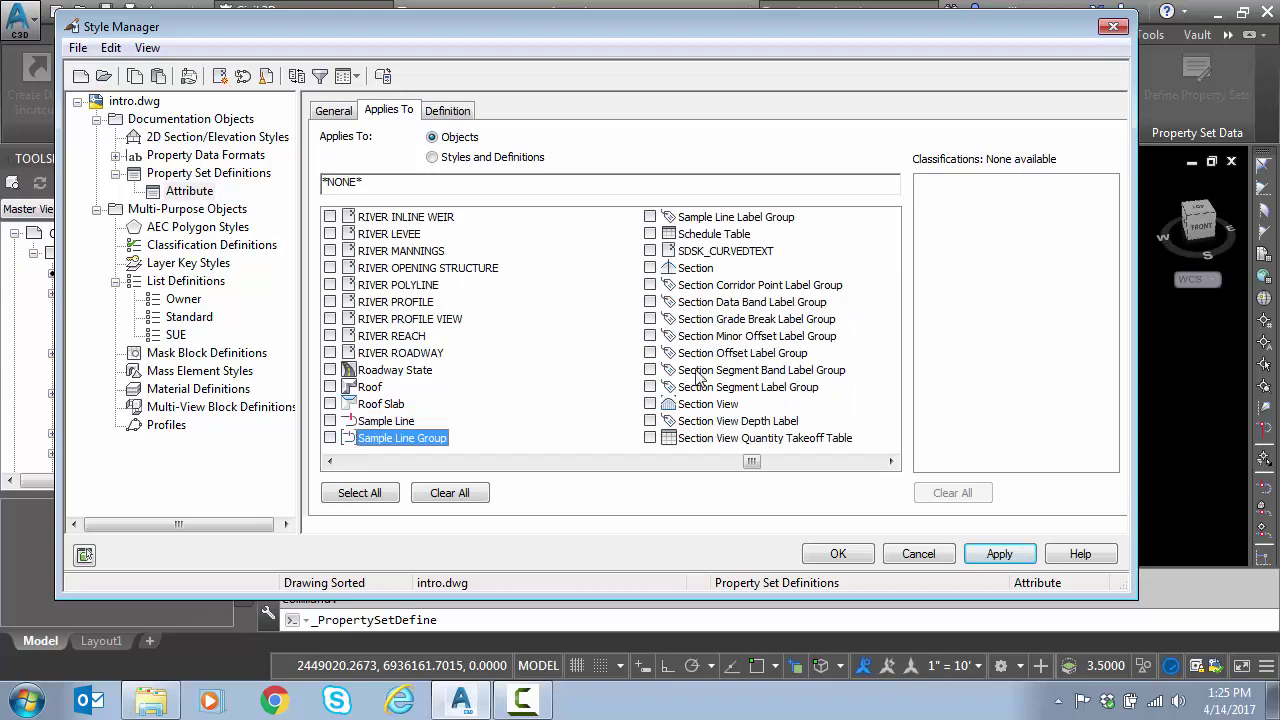
pyautogui.click(650, 319)
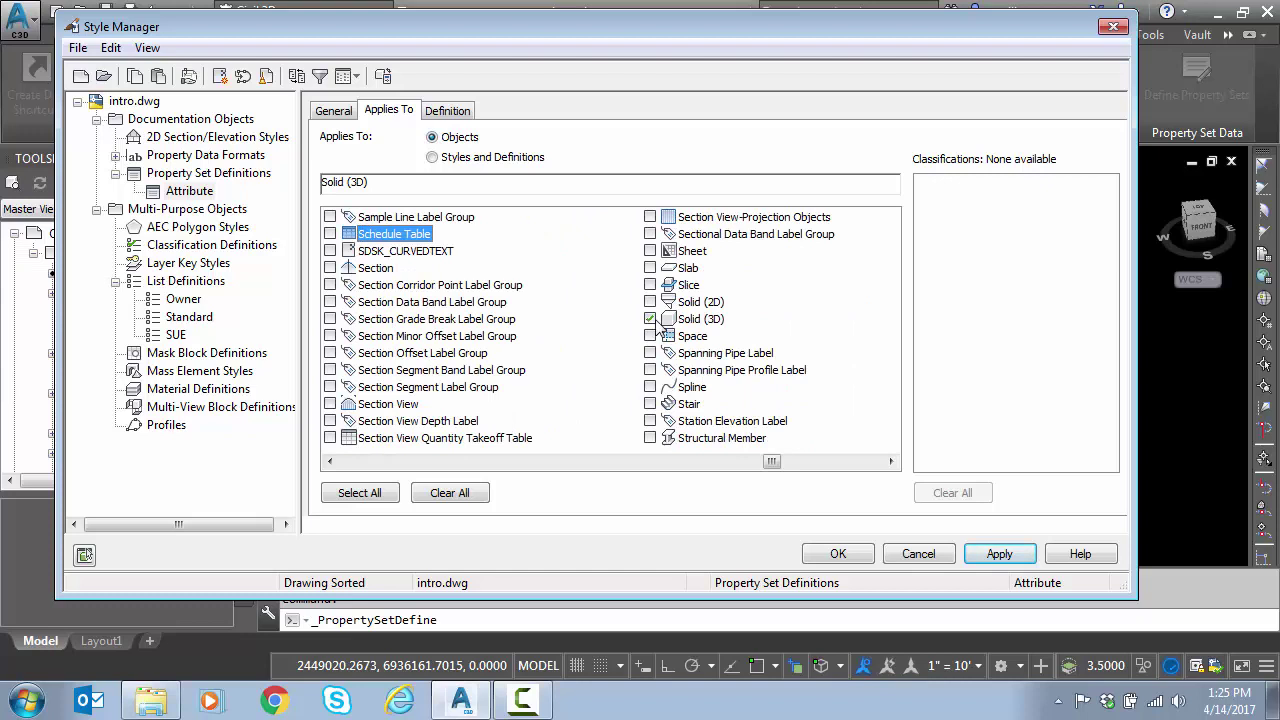
pyautogui.click(356, 462)
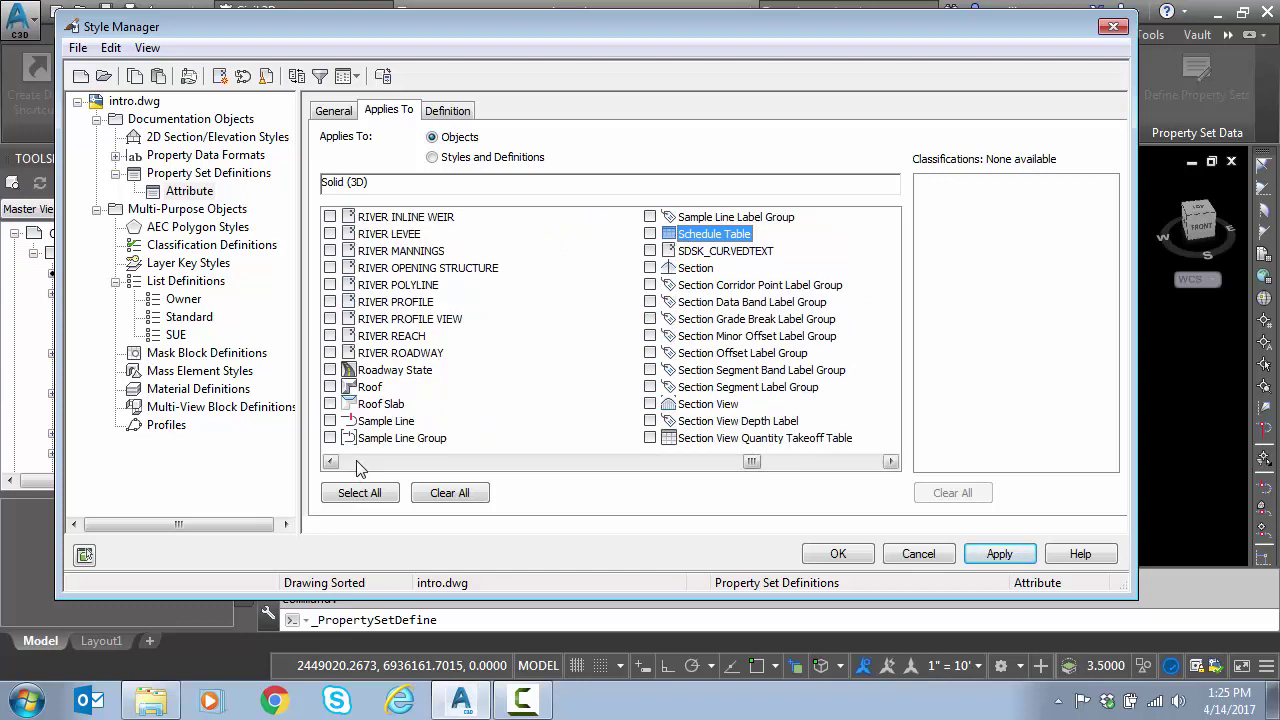
pyautogui.click(356, 462)
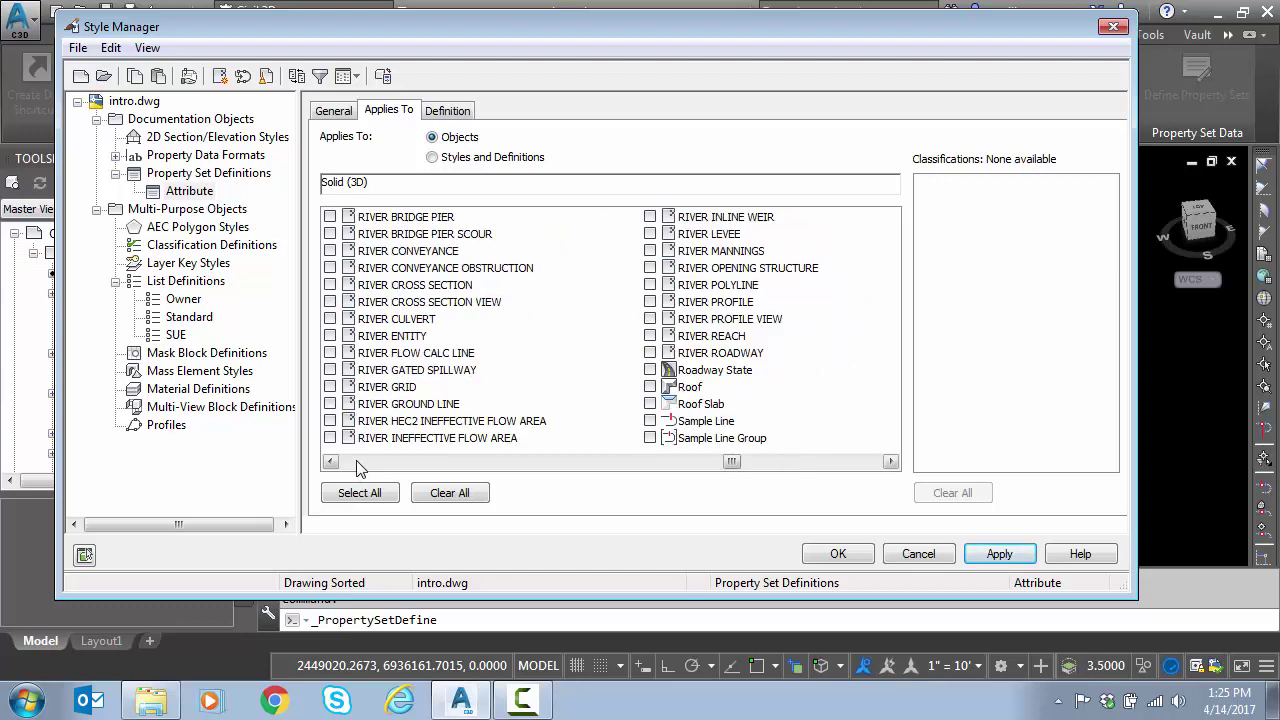
pyautogui.click(358, 464)
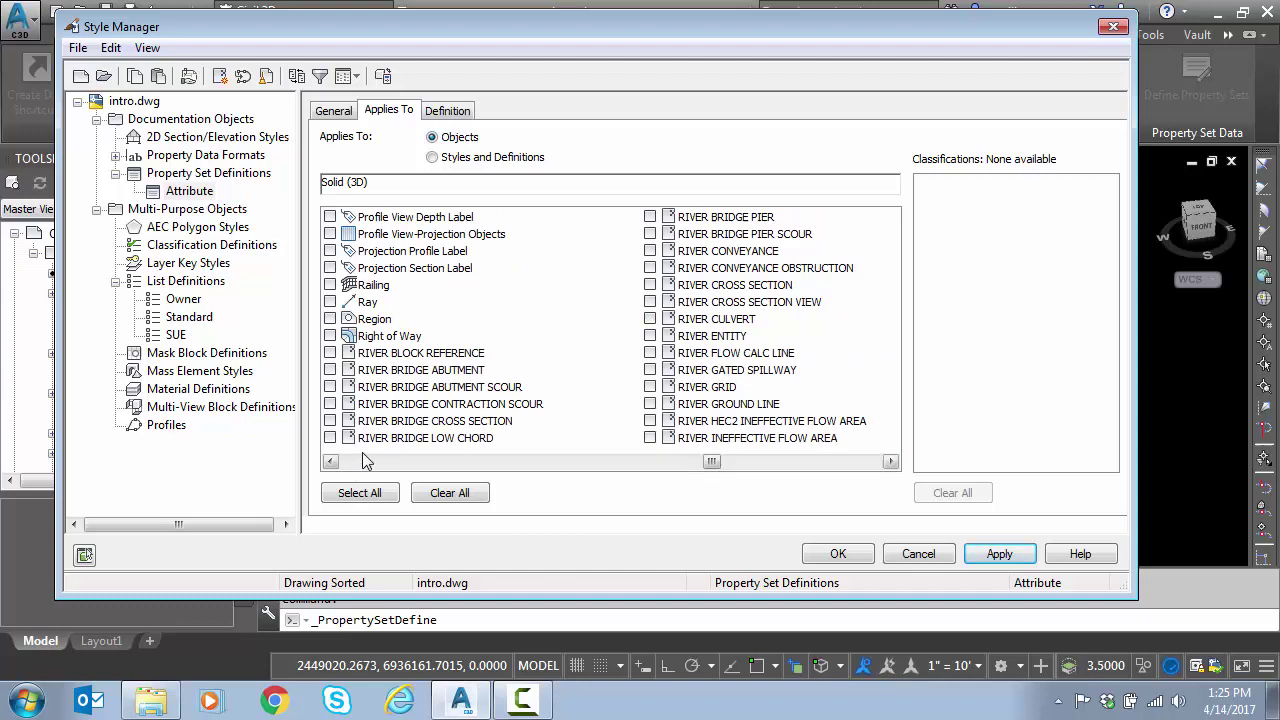
# Also apply the set to Pressure Part, Pressure Pipe and Pipe objects
pyautogui.click(370, 340)
pyautogui.write('pr')
pyautogui.scroll(-1, 370, 340)
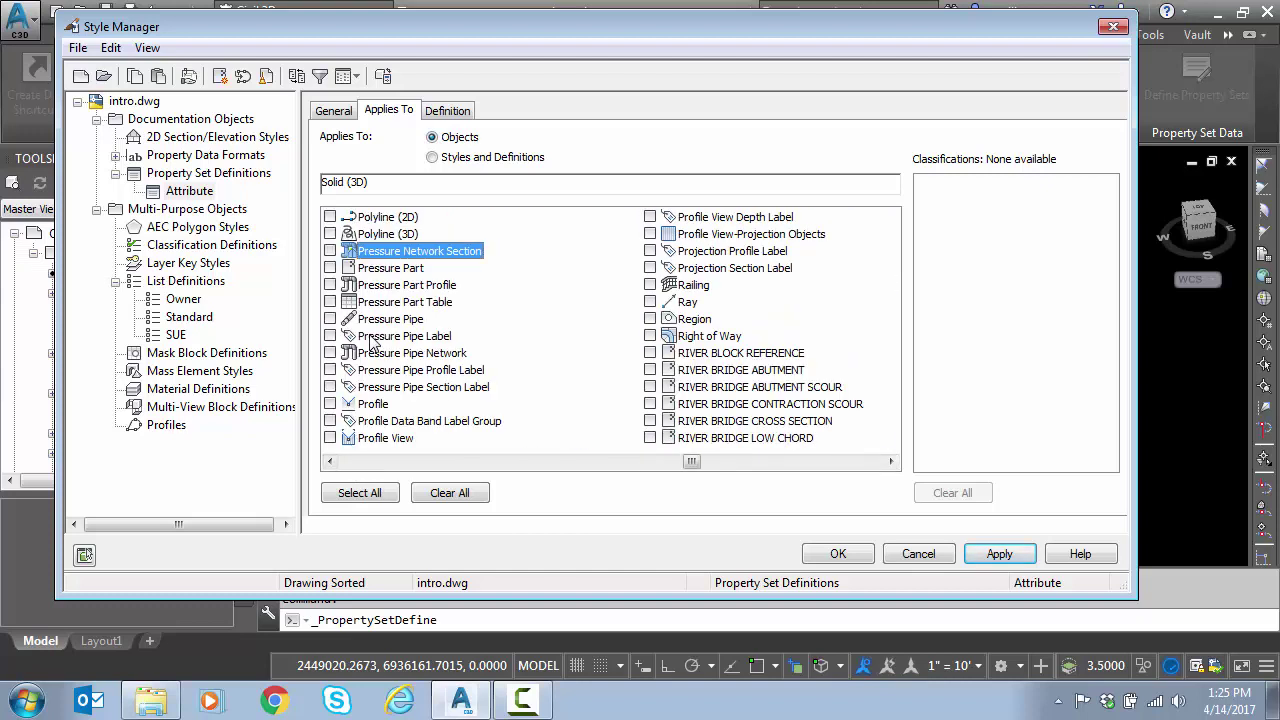
pyautogui.click(330, 268)
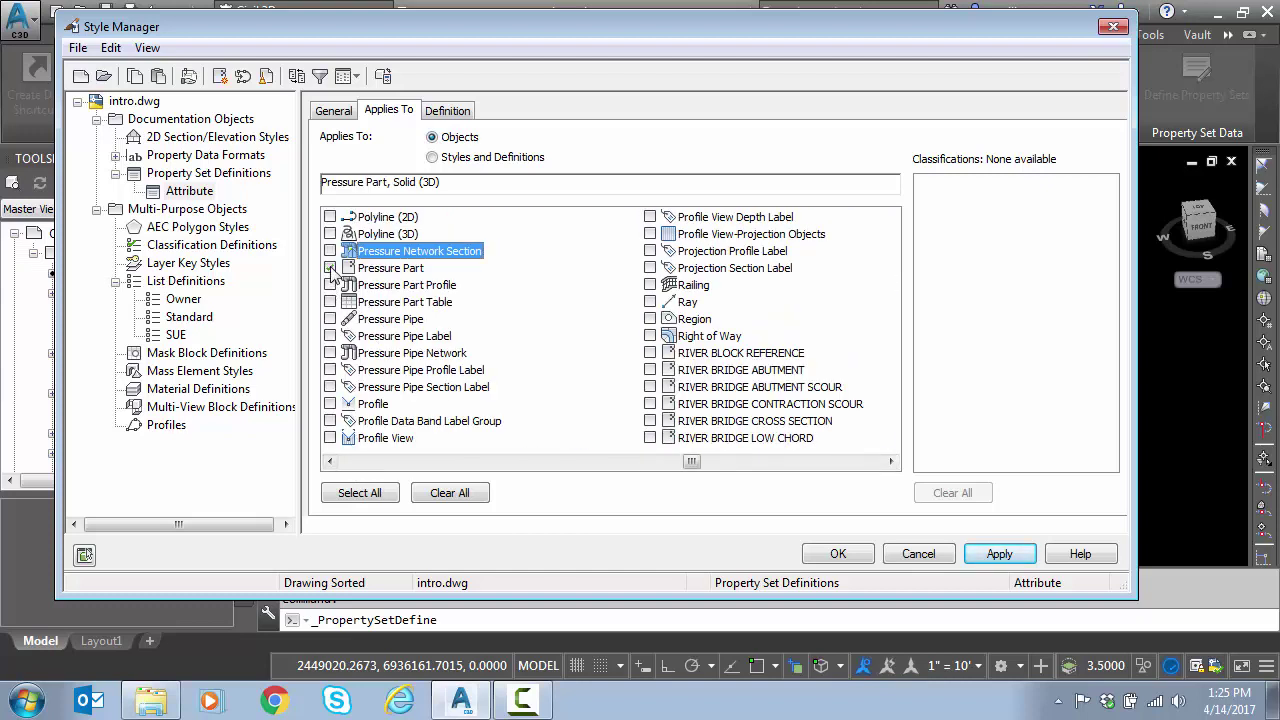
pyautogui.click(330, 318)
pyautogui.click(350, 466)
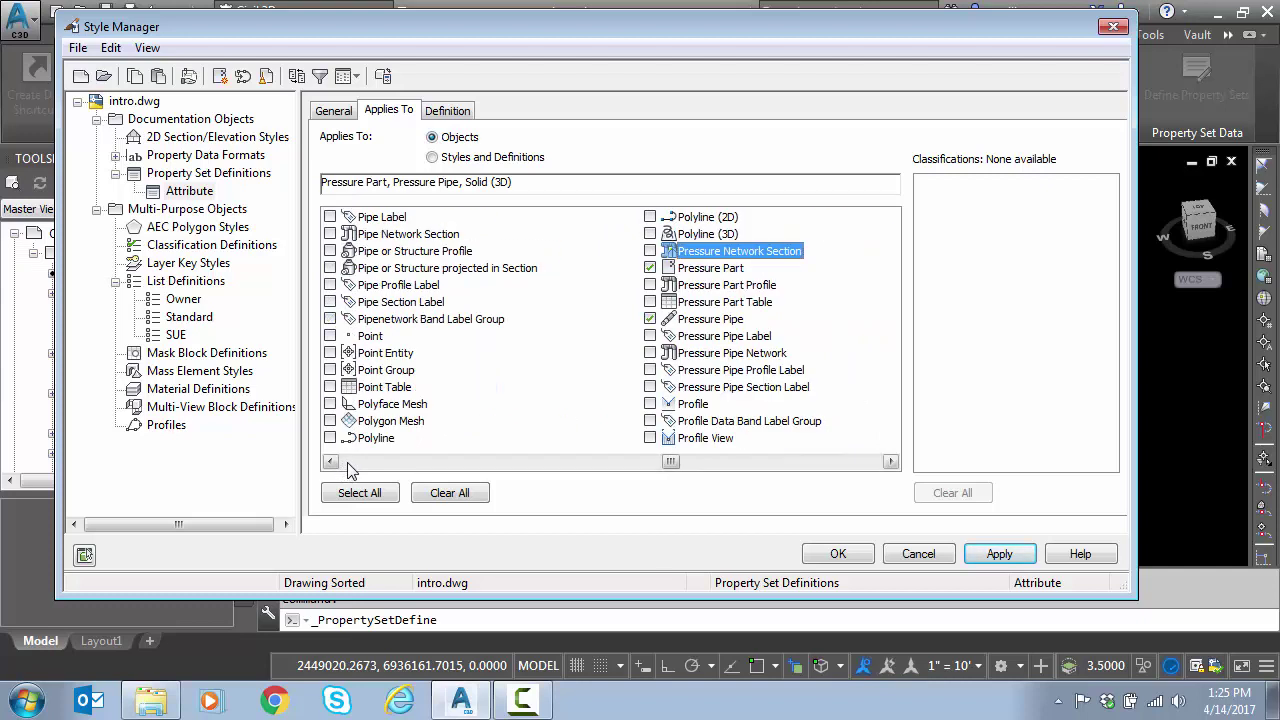
pyautogui.click(348, 463)
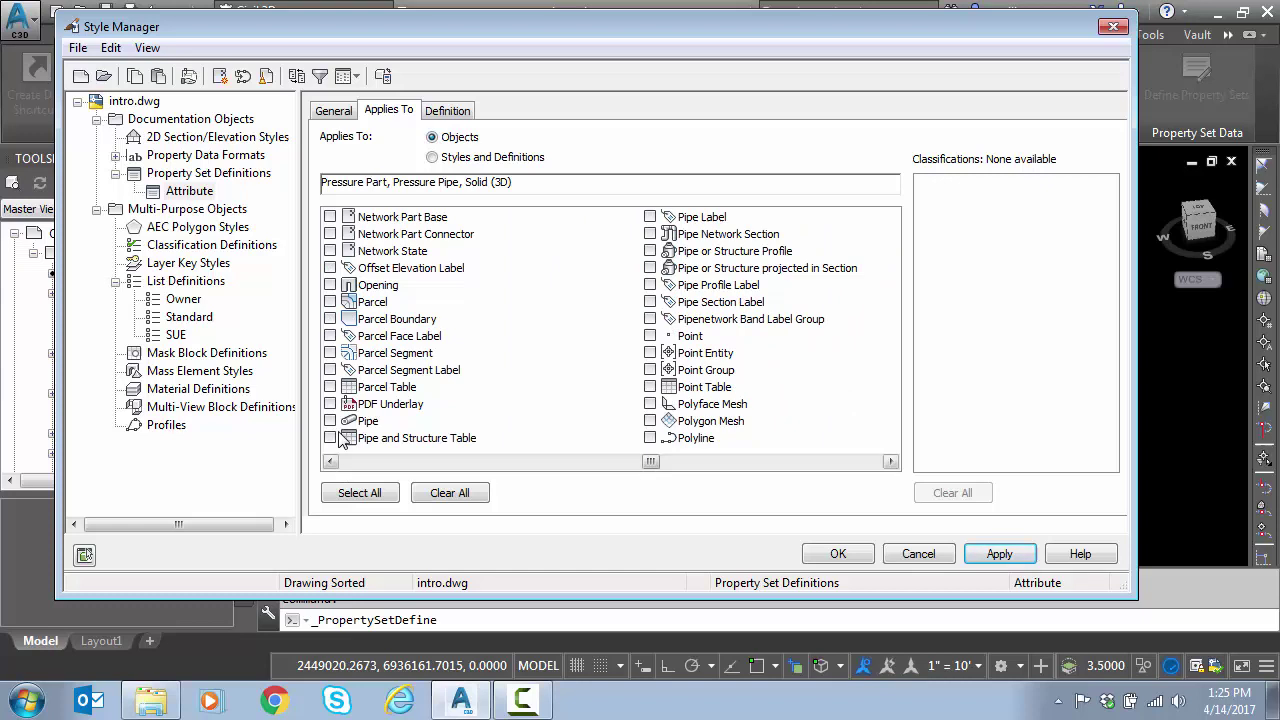
pyautogui.click(330, 421)
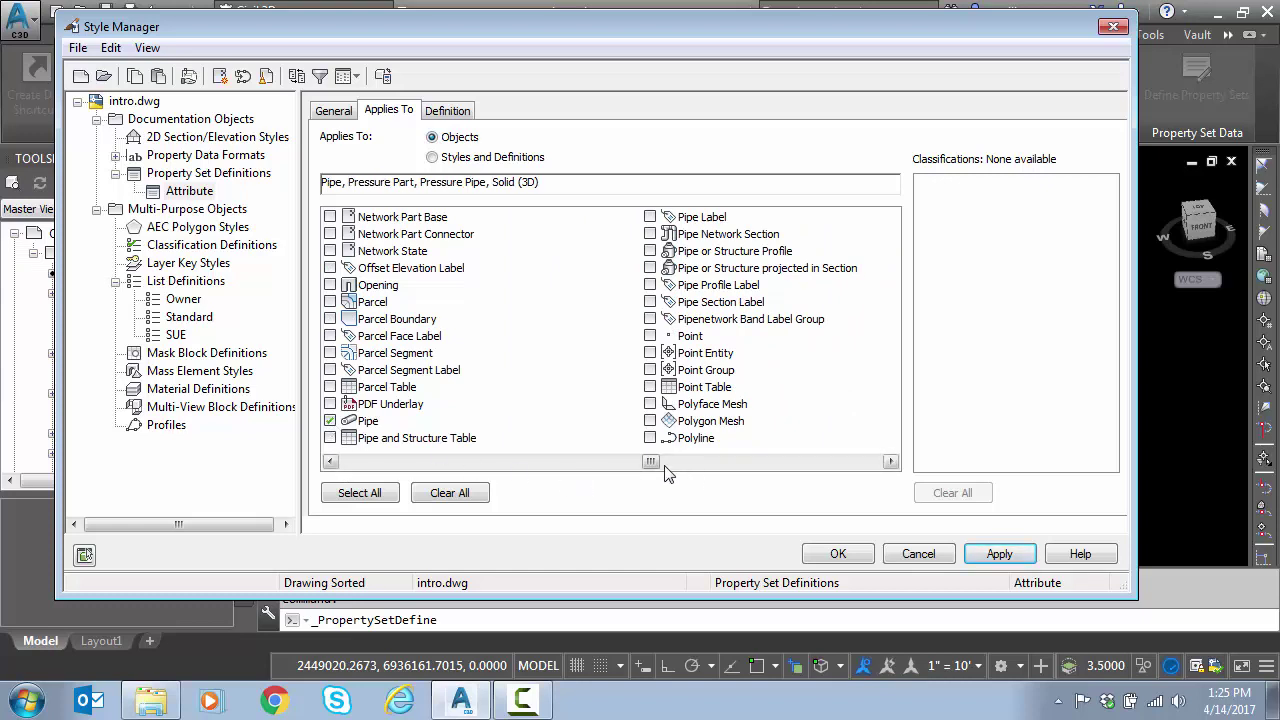
# Add Structure to the object types the Attribute set applies to
pyautogui.scroll(-3, 425, 373)
pyautogui.scroll(-6, 427, 373)
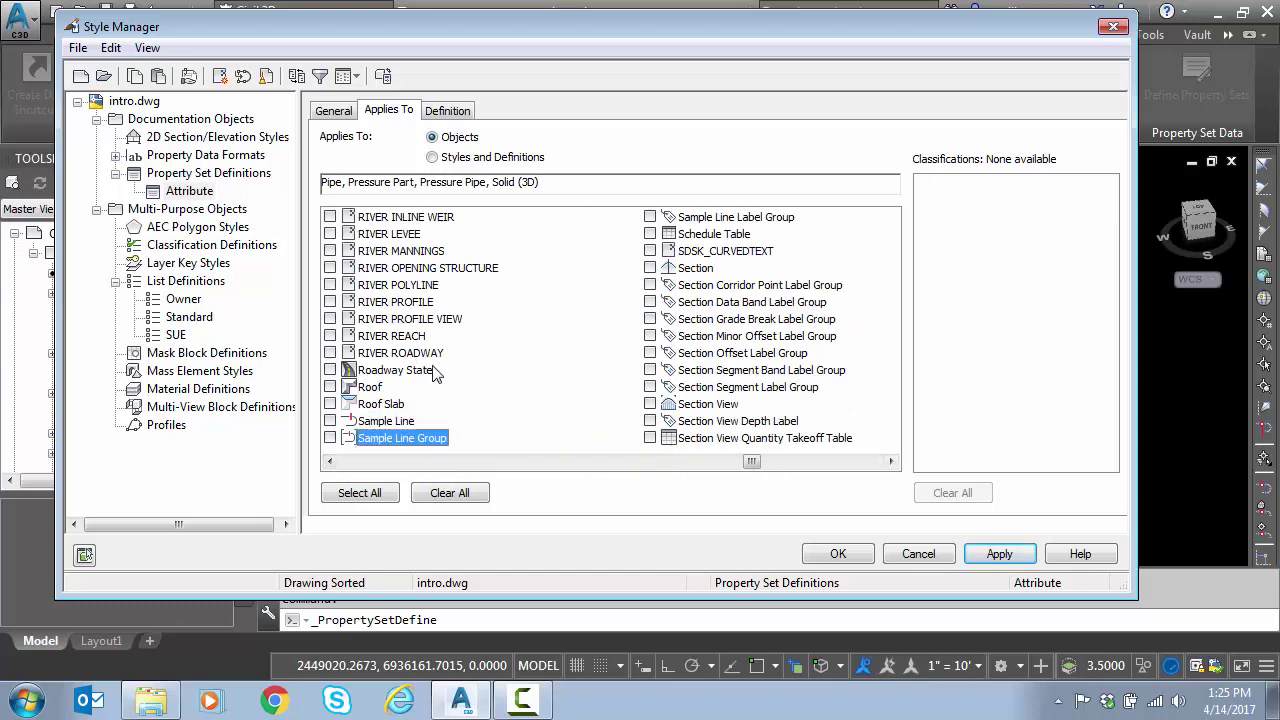
pyautogui.press('Down')
pyautogui.press('Down')
pyautogui.press('Down')
pyautogui.press('Down')
pyautogui.press('Down')
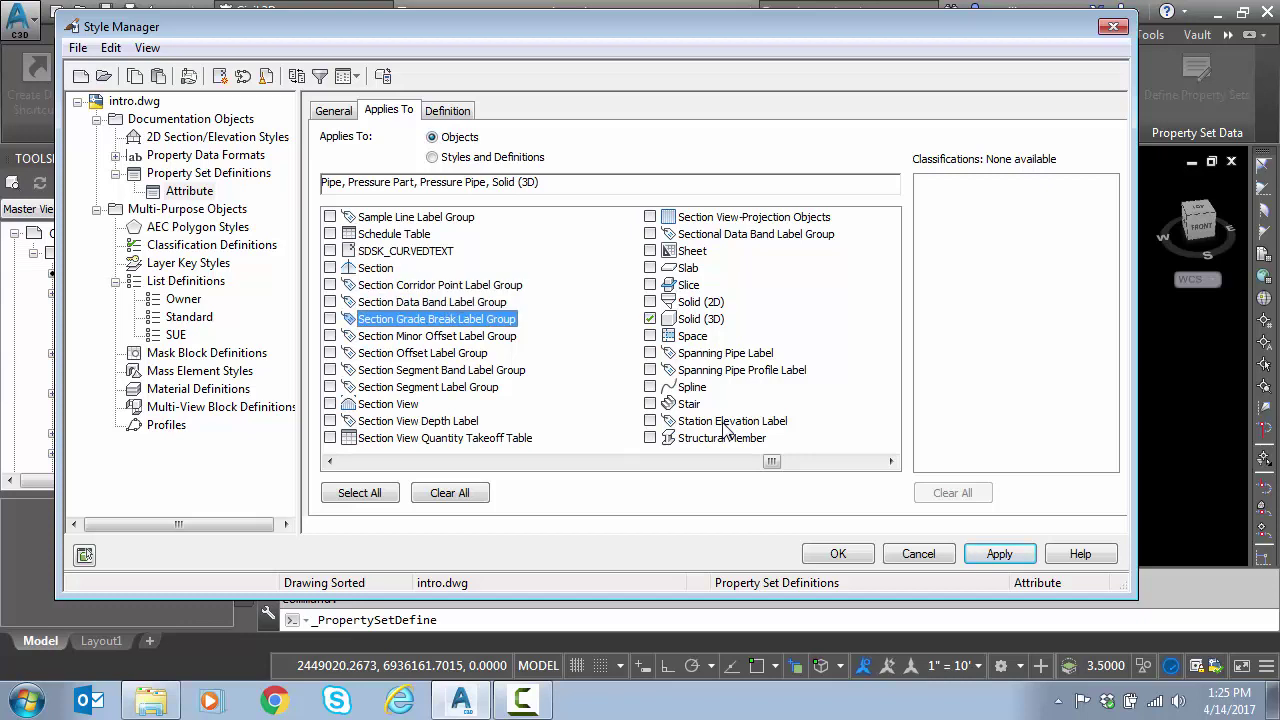
pyautogui.press('Down')
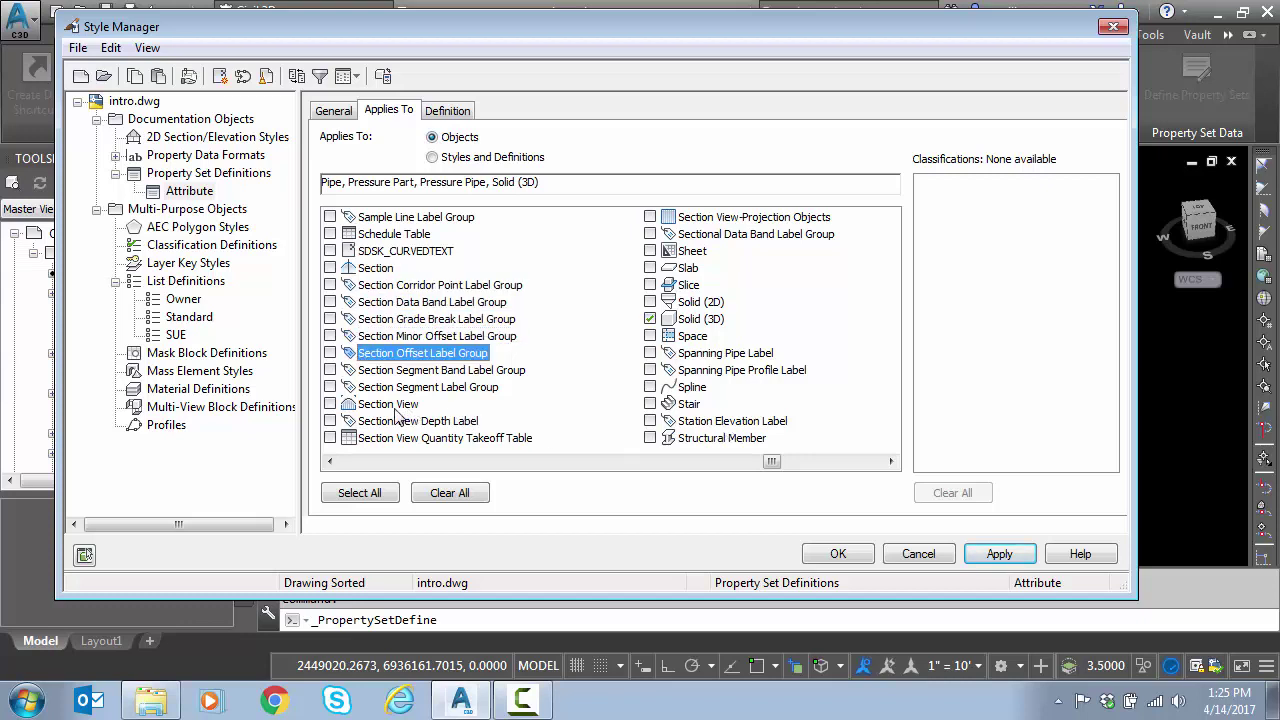
pyautogui.click(406, 408)
pyautogui.press('Right')
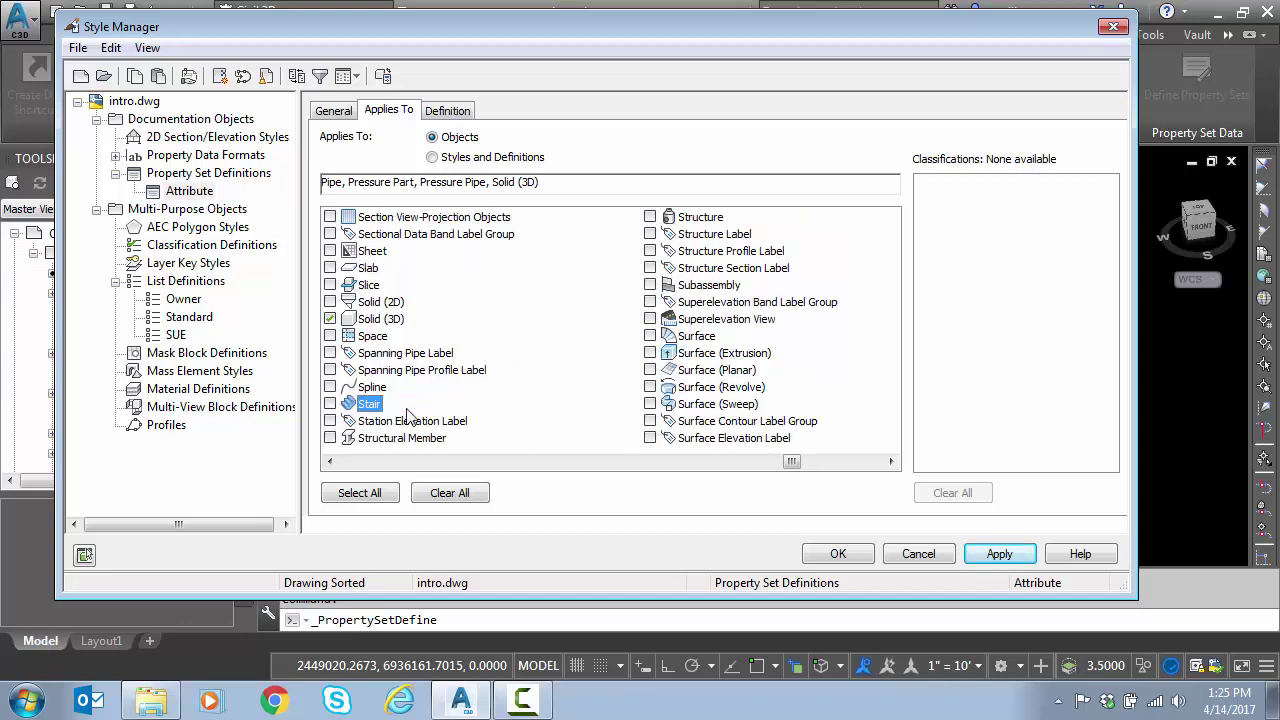
pyautogui.click(651, 217)
# Add an Owner property of type List, sourced from the Owner list, with default value Owner
pyautogui.click(449, 113)
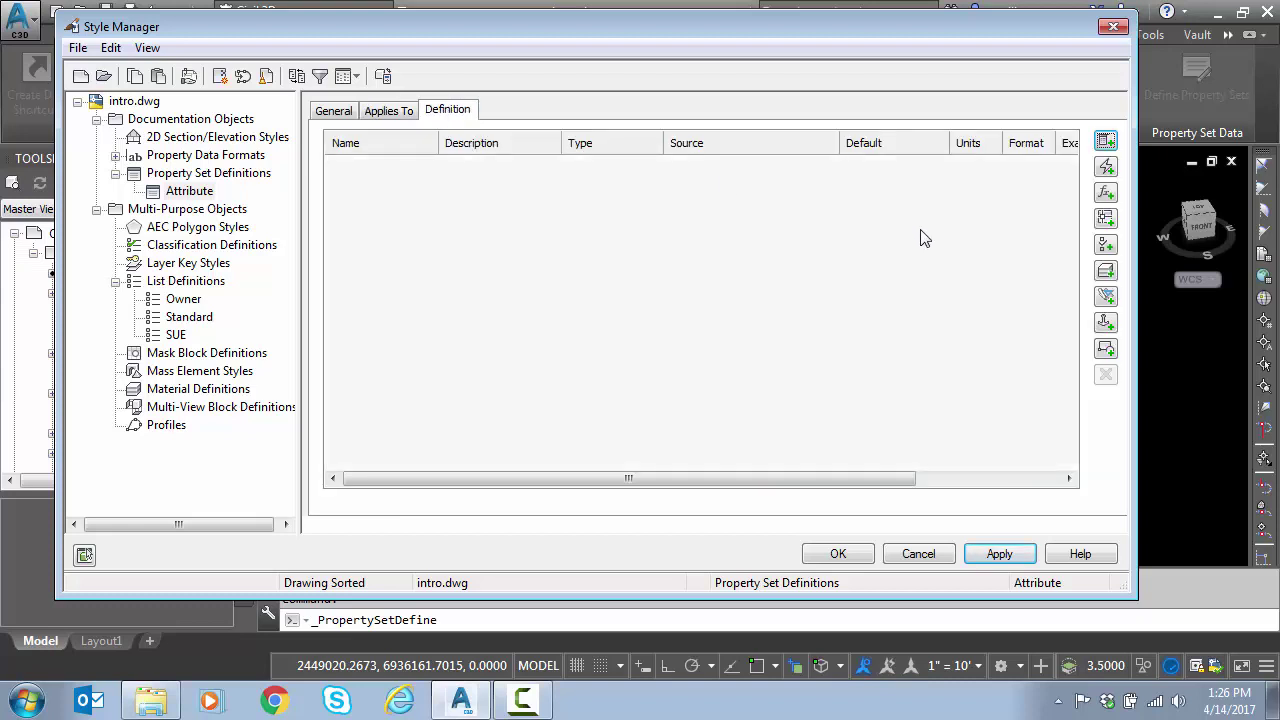
pyautogui.click(1106, 142)
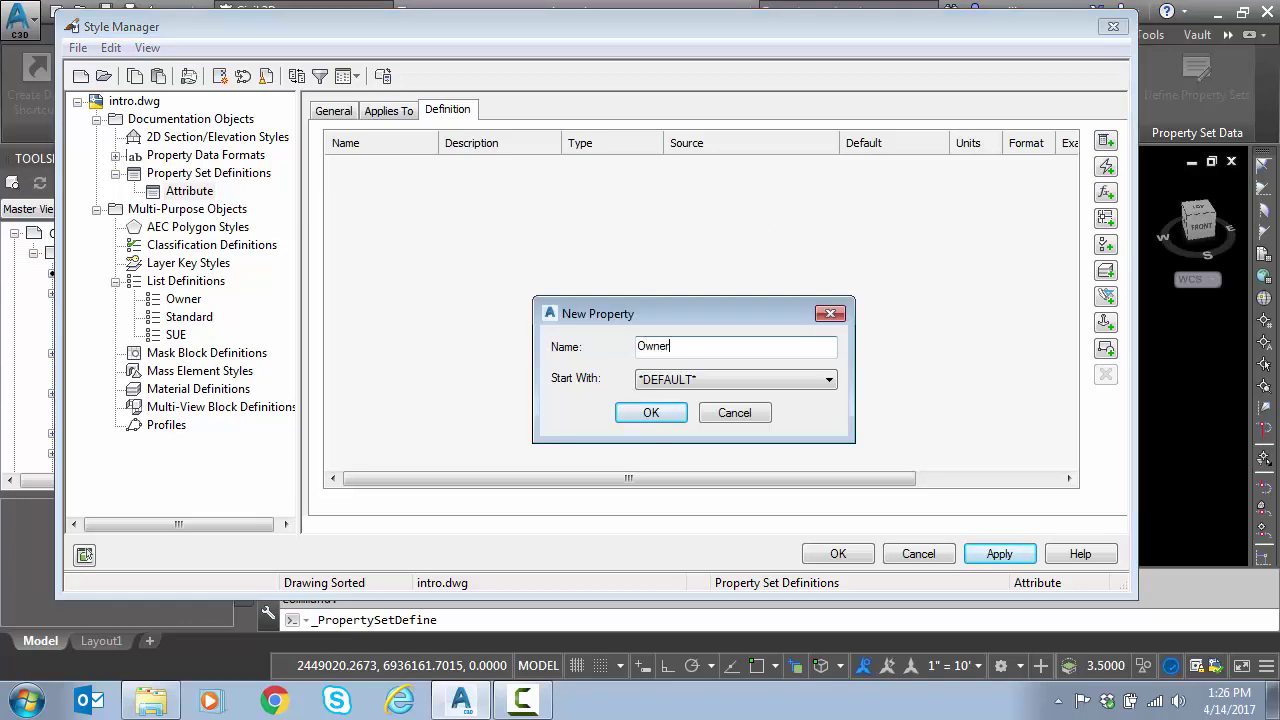
pyautogui.click(681, 411)
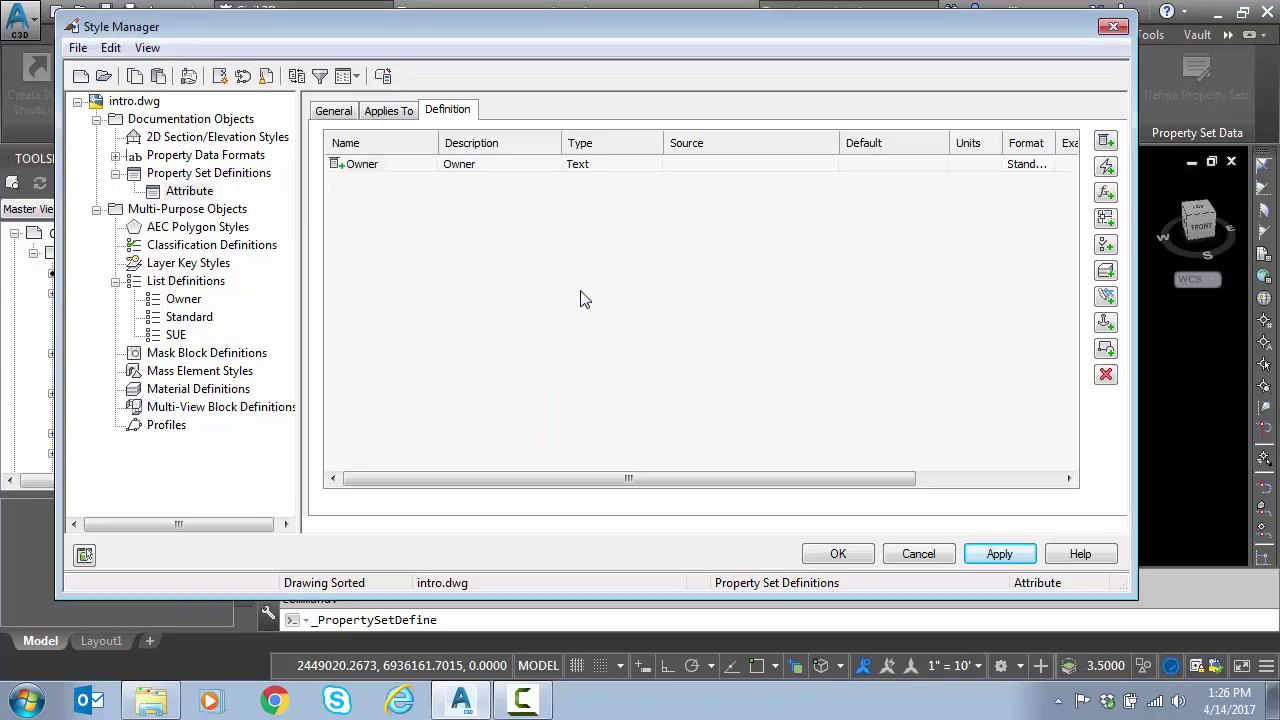
pyautogui.click(590, 170)
pyautogui.click(590, 168)
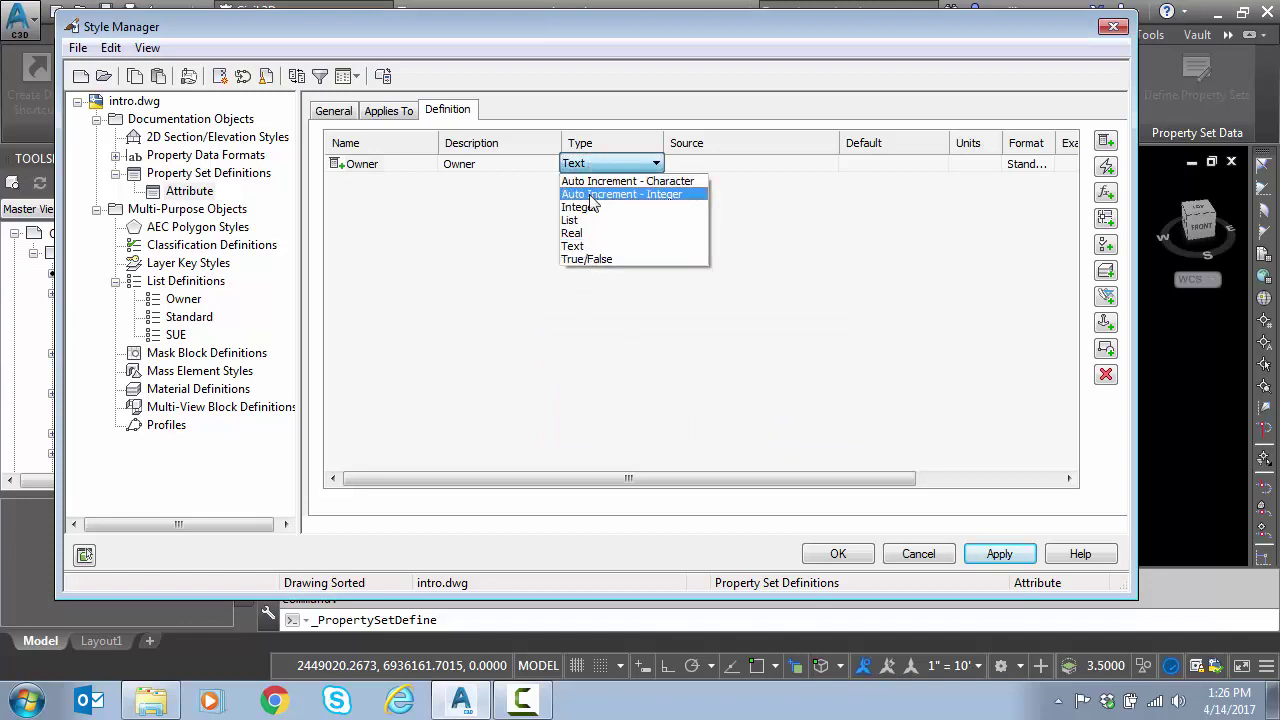
pyautogui.click(577, 221)
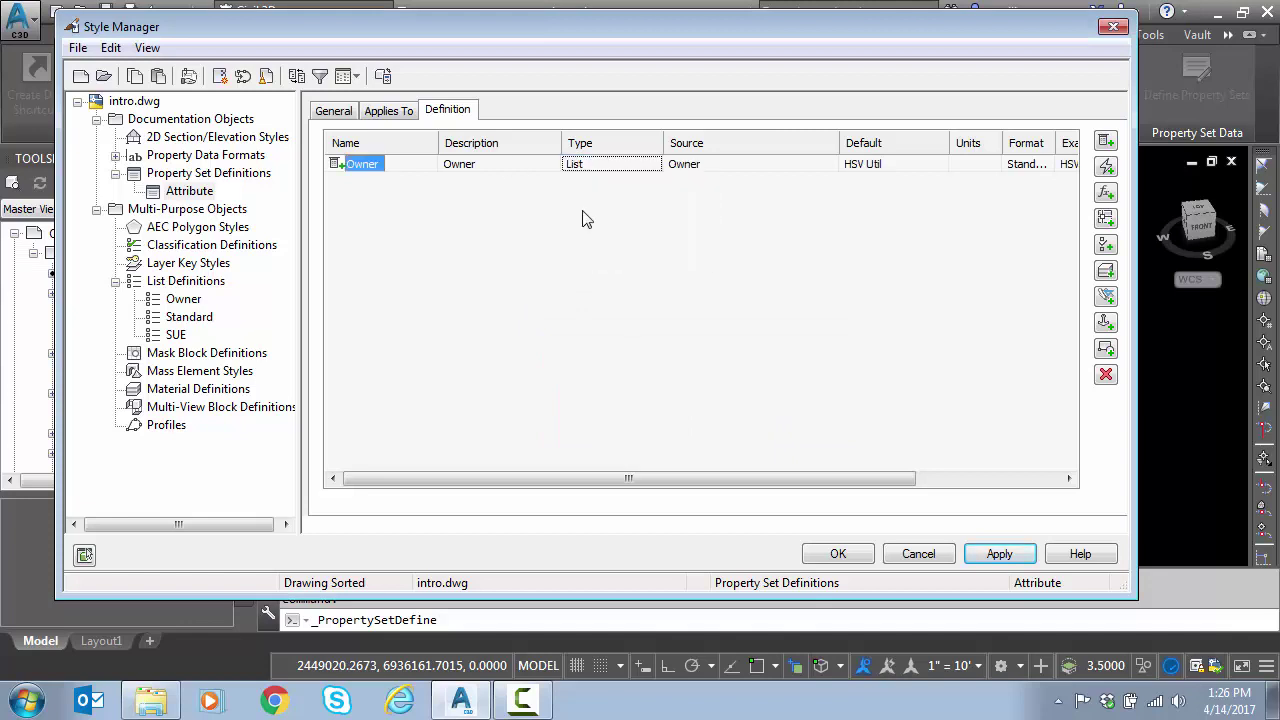
pyautogui.click(728, 168)
pyautogui.click(728, 166)
pyautogui.click(718, 182)
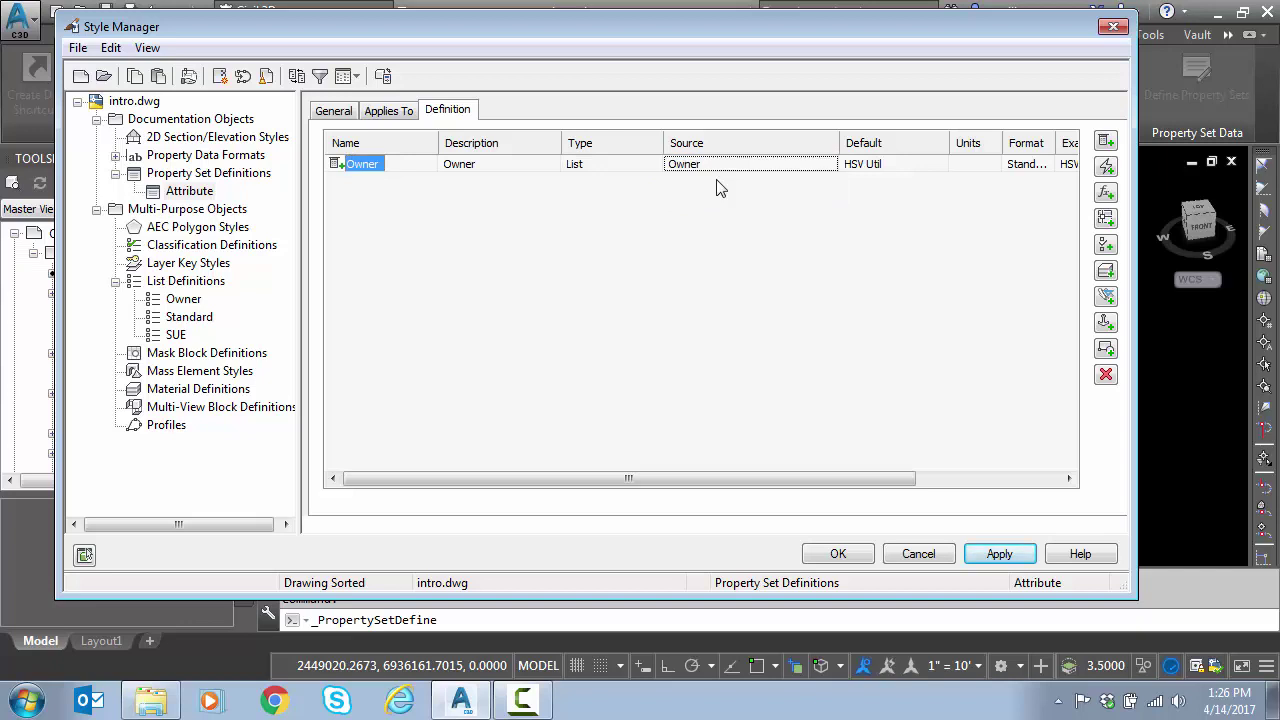
pyautogui.click(862, 166)
pyautogui.click(880, 165)
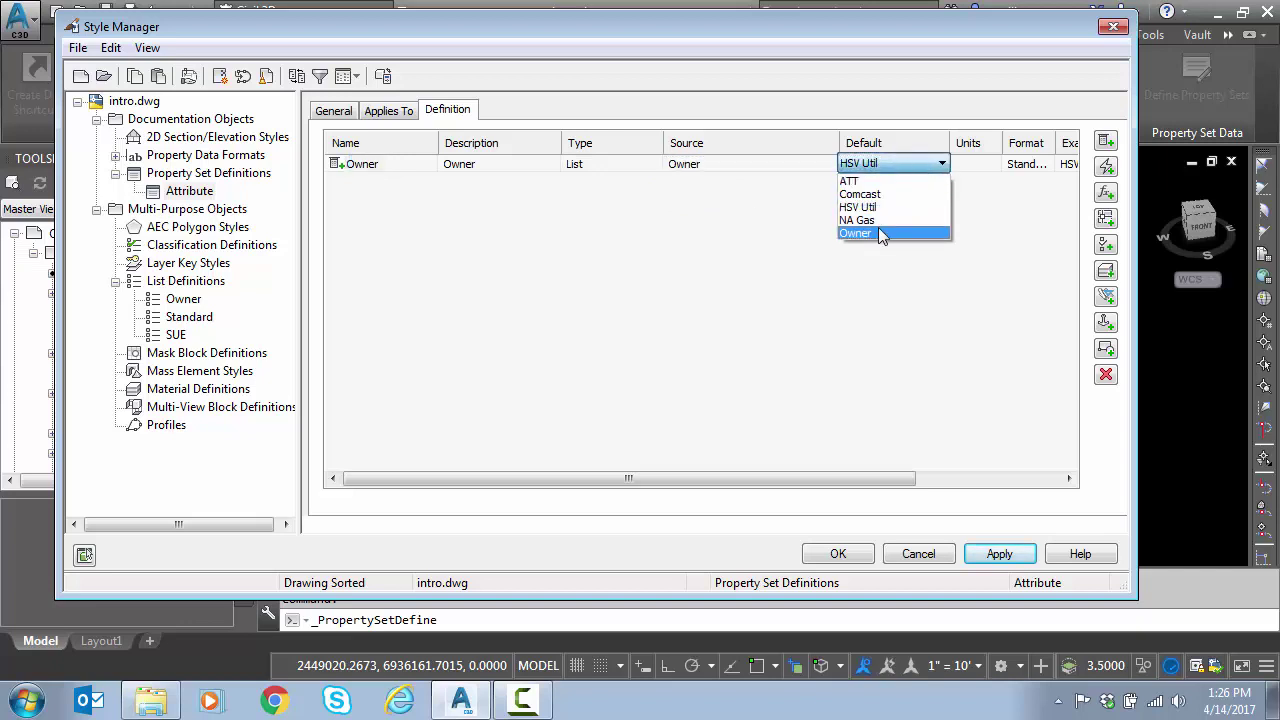
pyautogui.click(876, 232)
# Add a SUE property to the Attribute set with description SUE Class
pyautogui.click(1105, 143)
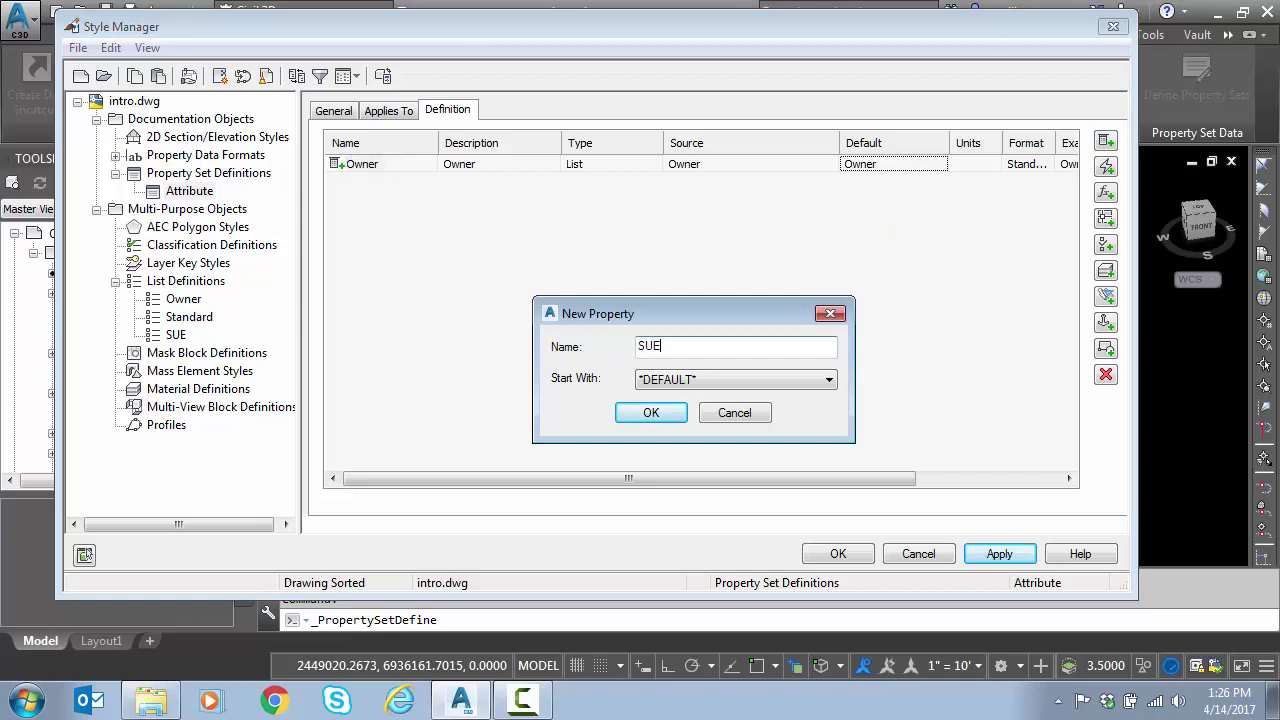
pyautogui.click(651, 412)
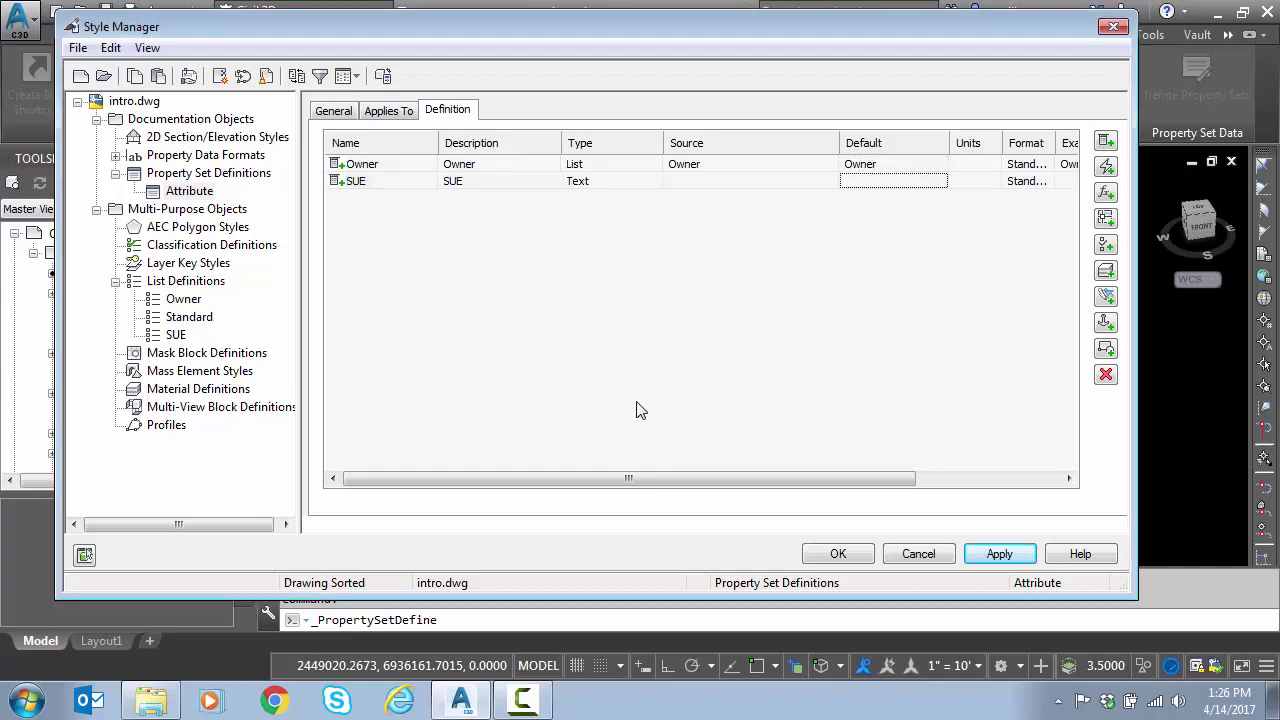
pyautogui.click(491, 184)
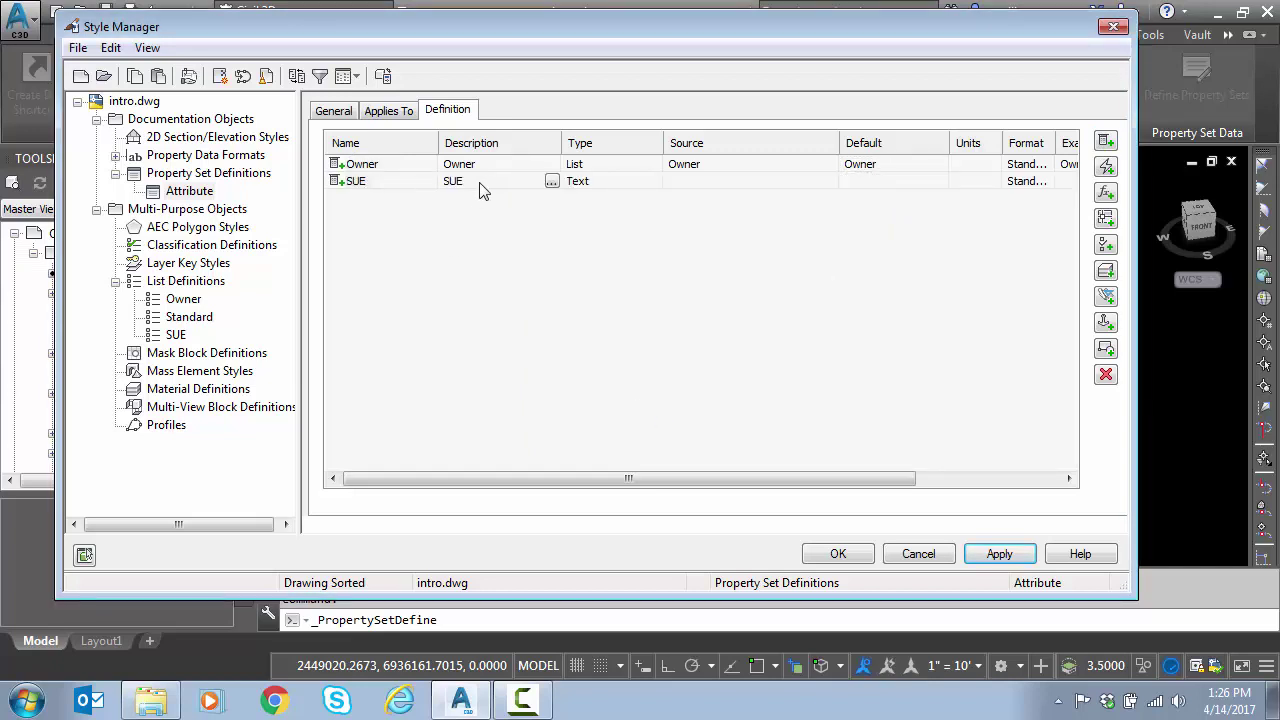
pyautogui.click(551, 181)
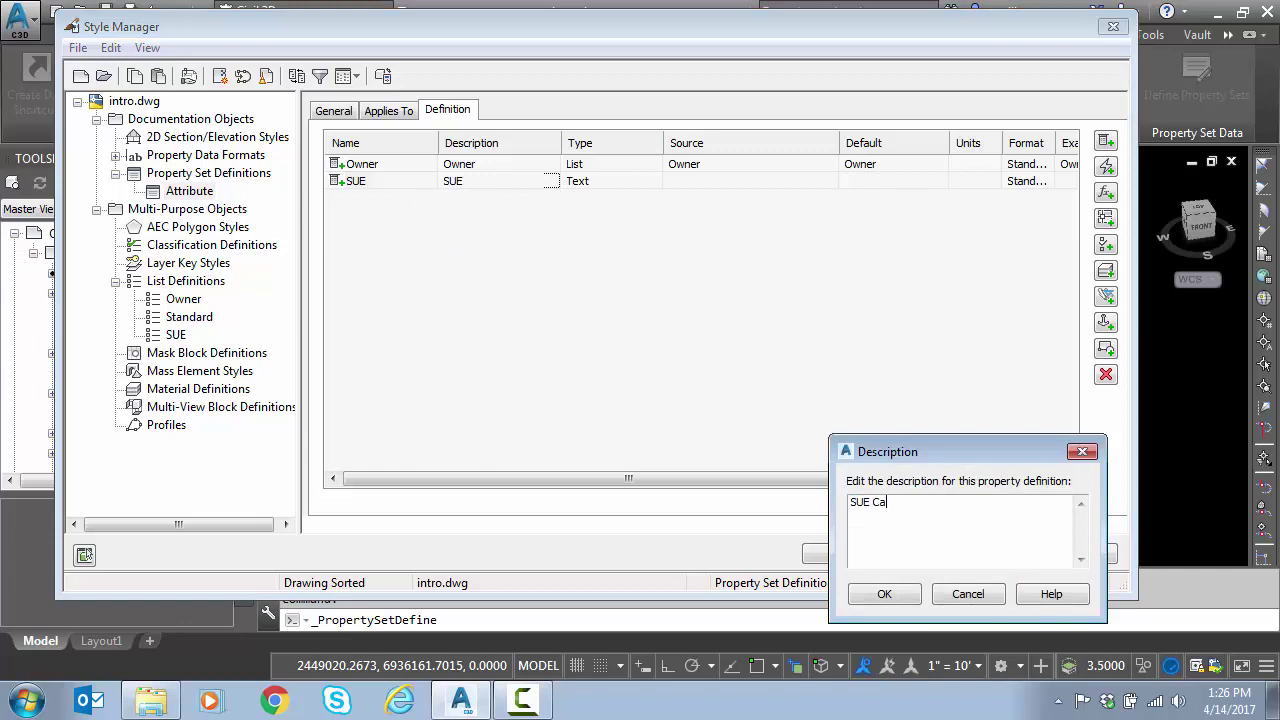
pyautogui.write('Class')
pyautogui.click(855, 598)
# Set the SUE property to type List, source SUE, default D, and close Style Manager with OK
pyautogui.click(643, 180)
pyautogui.click(655, 181)
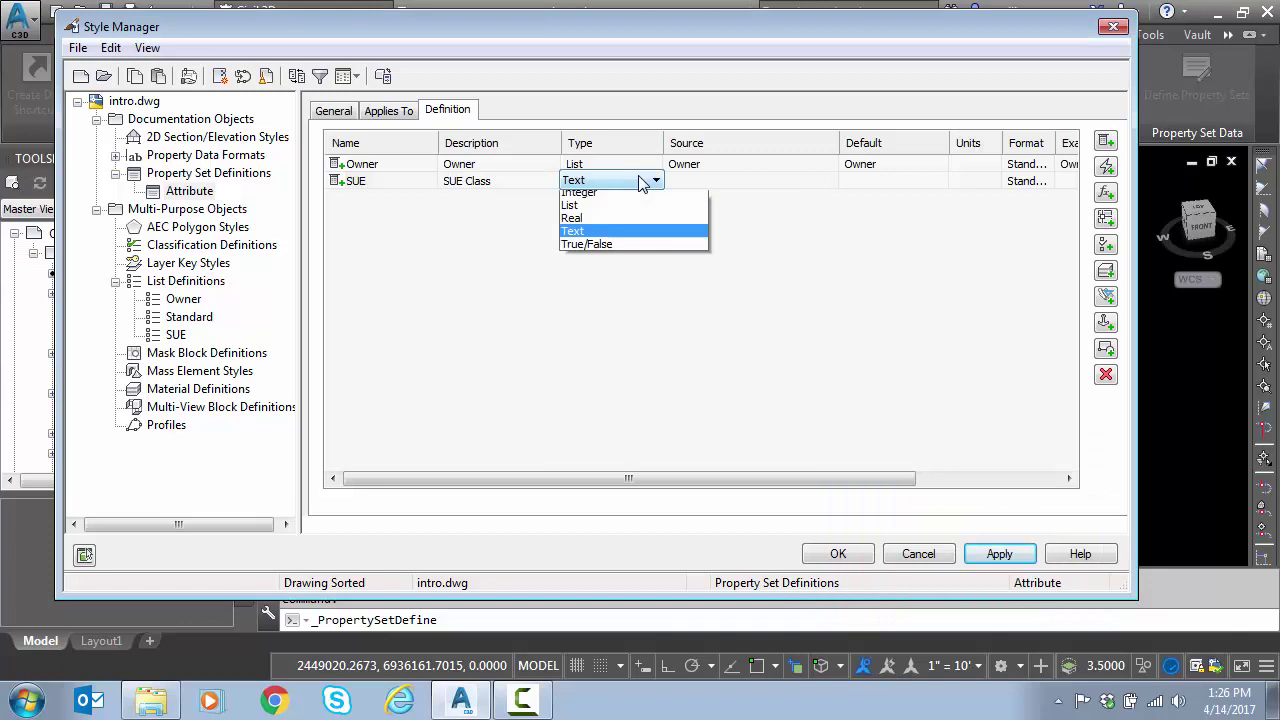
pyautogui.click(576, 238)
pyautogui.click(743, 182)
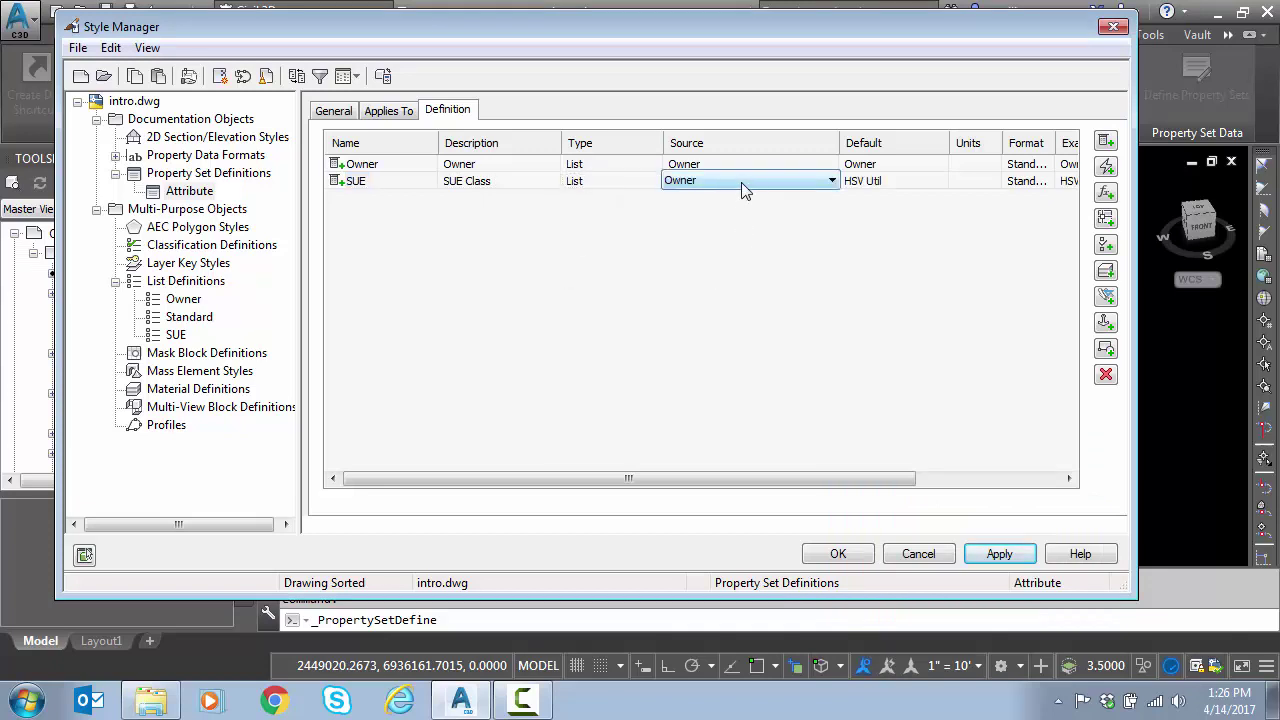
pyautogui.click(743, 182)
pyautogui.click(706, 210)
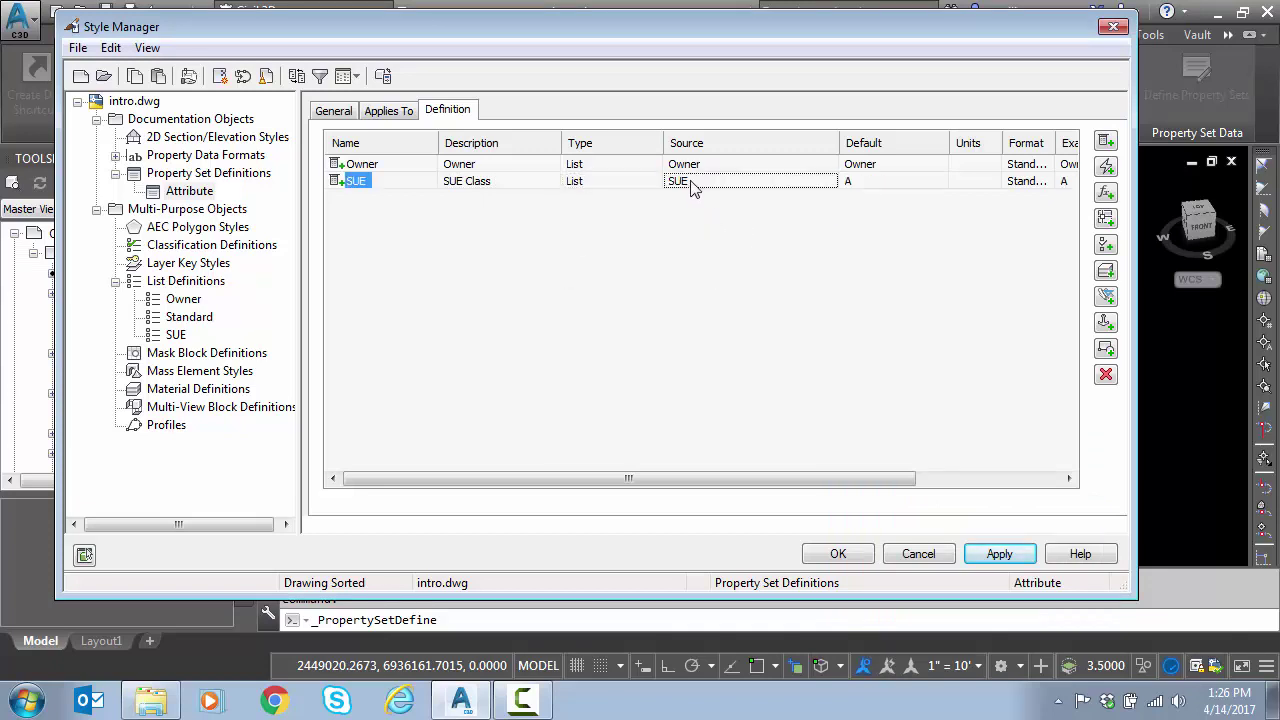
pyautogui.click(883, 180)
pyautogui.click(883, 180)
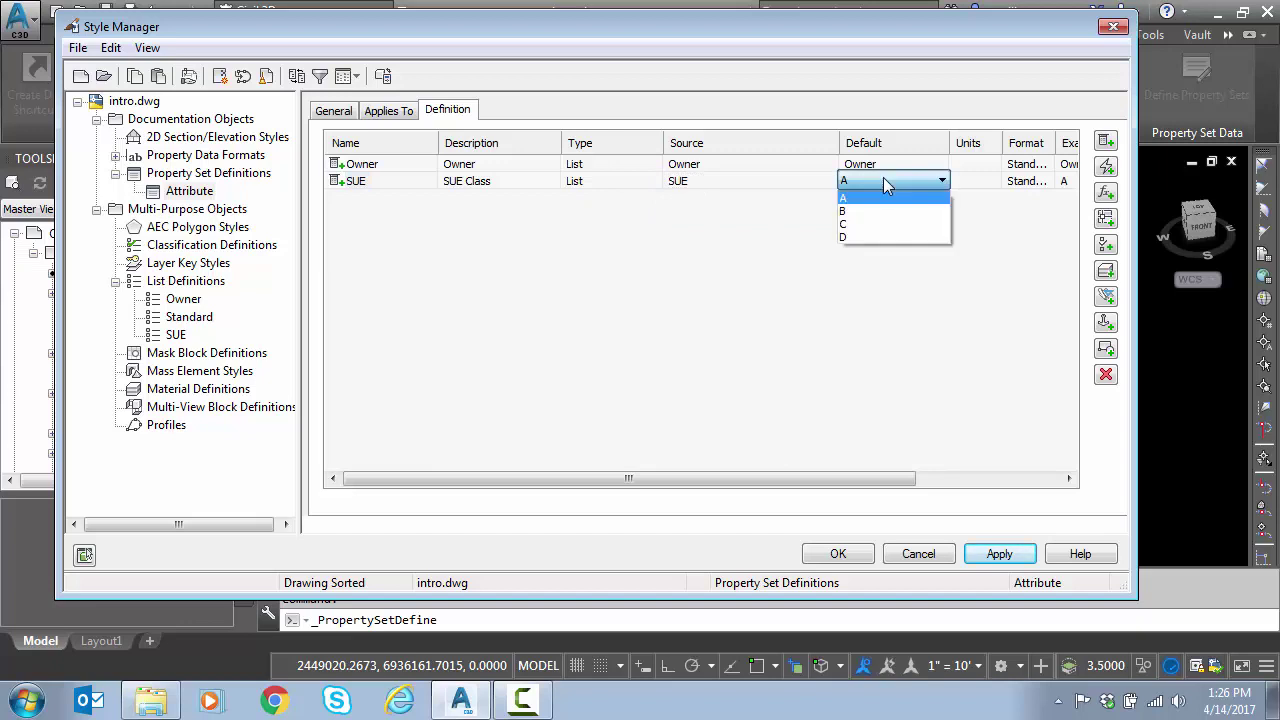
pyautogui.click(871, 237)
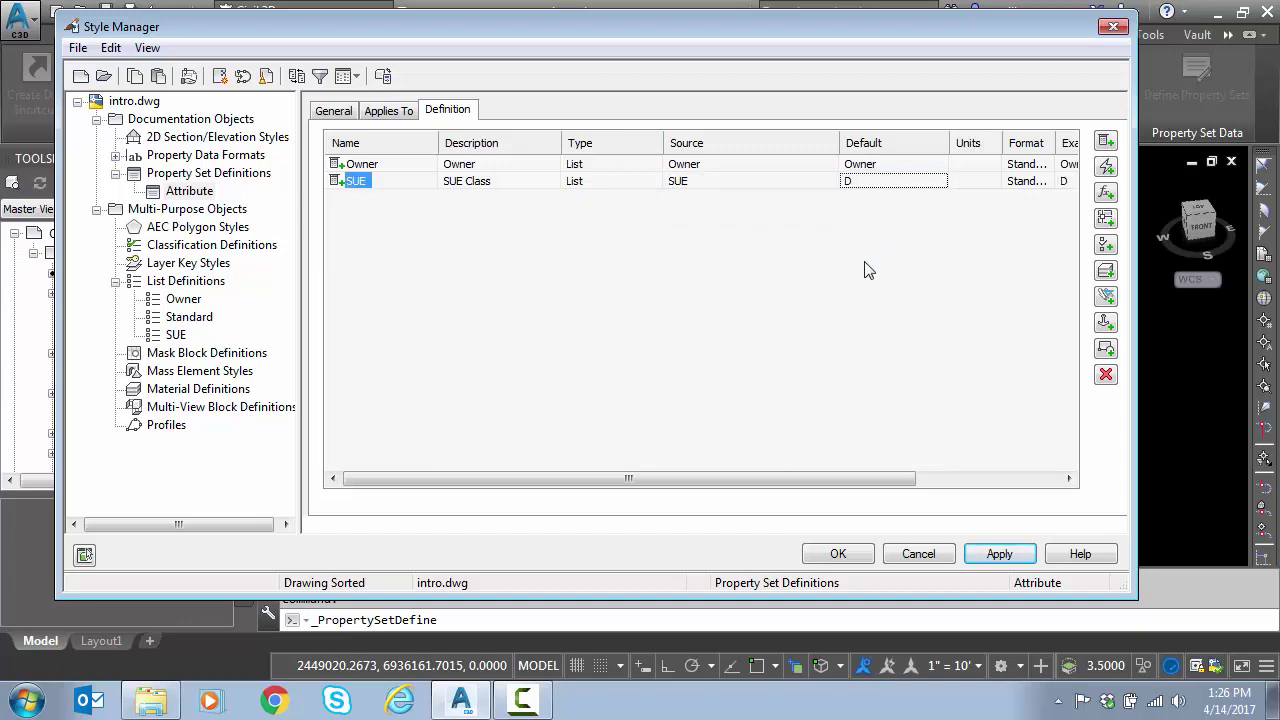
pyautogui.click(838, 555)
pyautogui.press('Escape')
pyautogui.press('Escape')
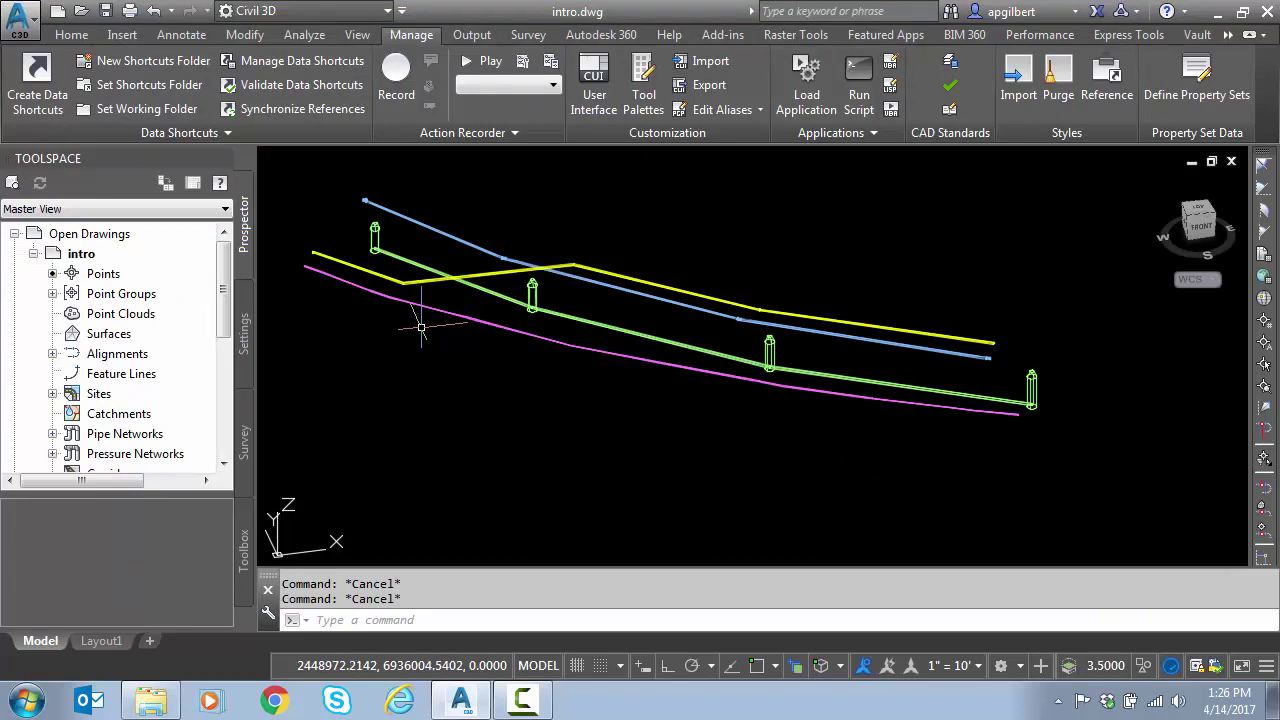
# Zoom out, select the lowest magenta pipe, and attach the Attribute property set to it
pyautogui.scroll(-2, 418, 322)
pyautogui.moveTo(414, 323); pyautogui.dragTo(471, 323, button='middle')
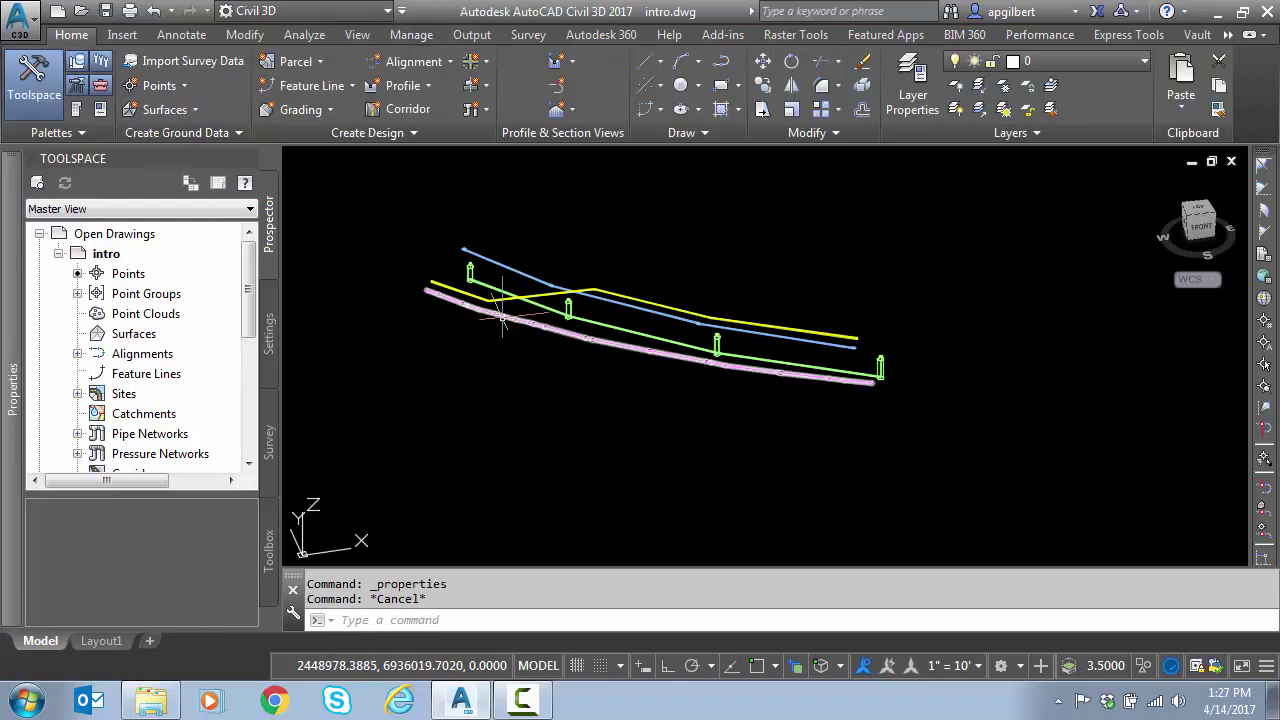
pyautogui.click(430, 292)
pyautogui.moveTo(5, 323)
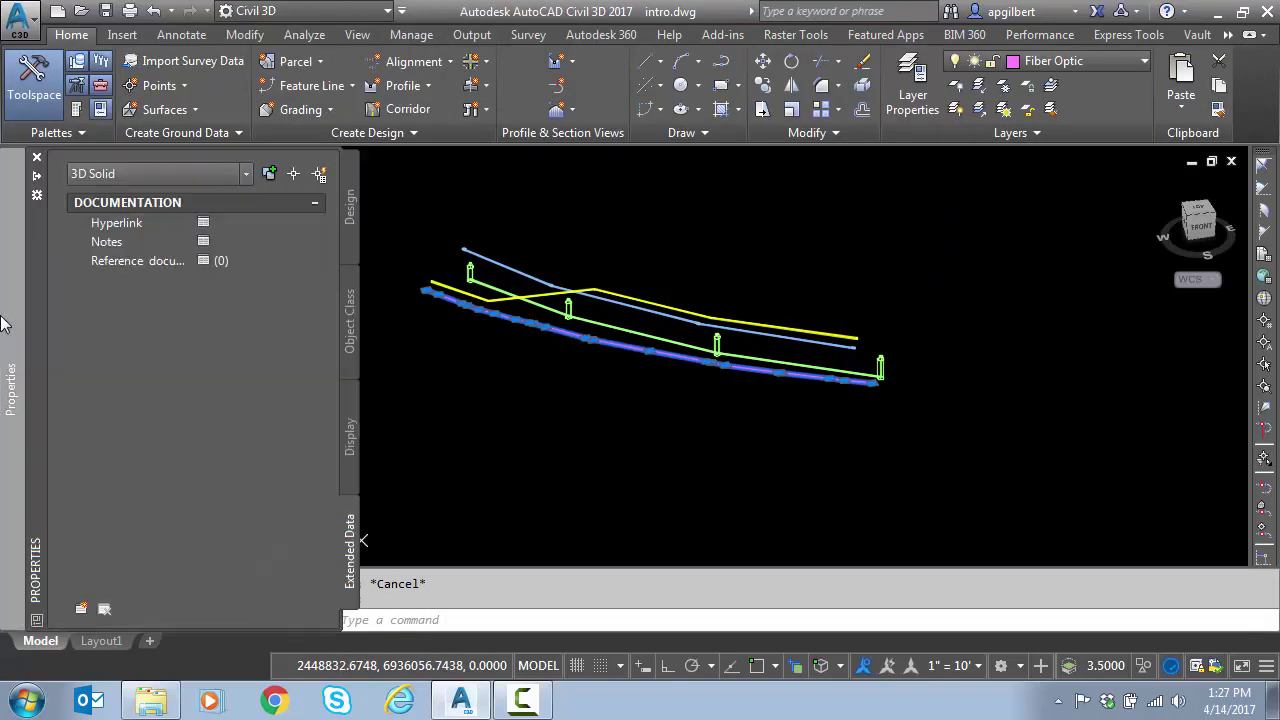
pyautogui.click(82, 609)
pyautogui.click(903, 608)
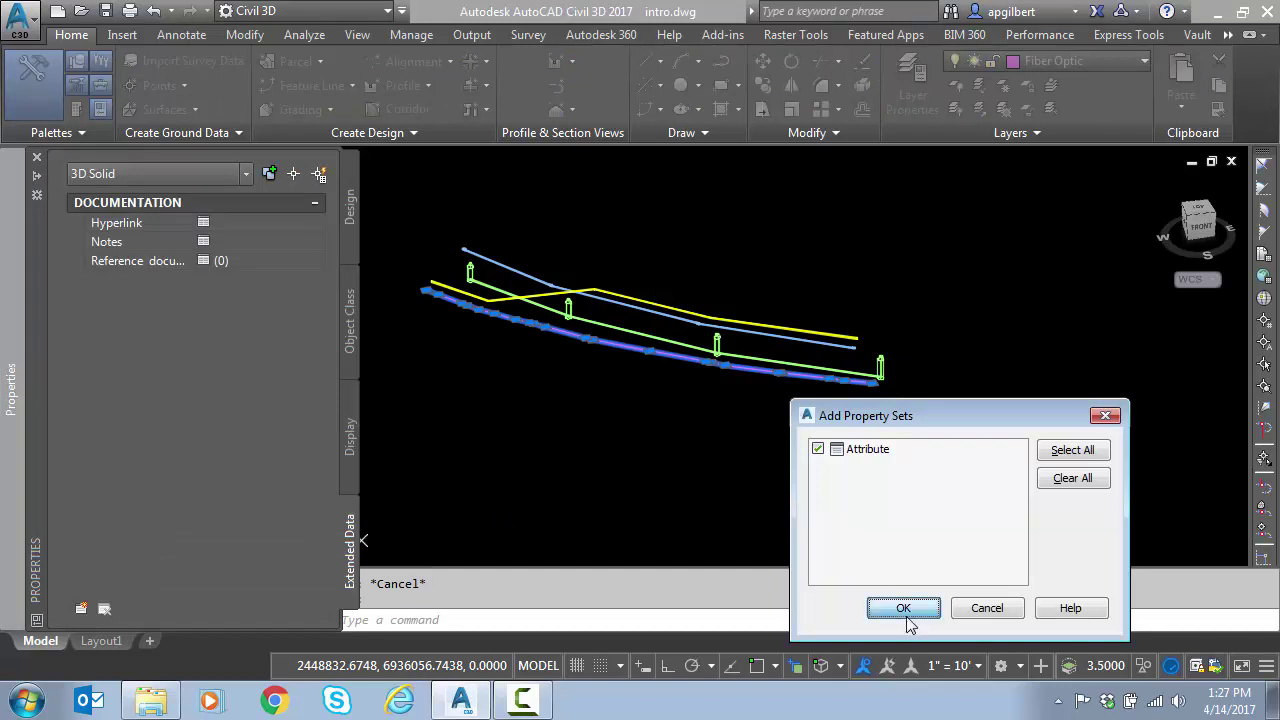
# Set the pipe's Owner to ATT and choose its SUE class from the list
pyautogui.moveTo(5, 357)
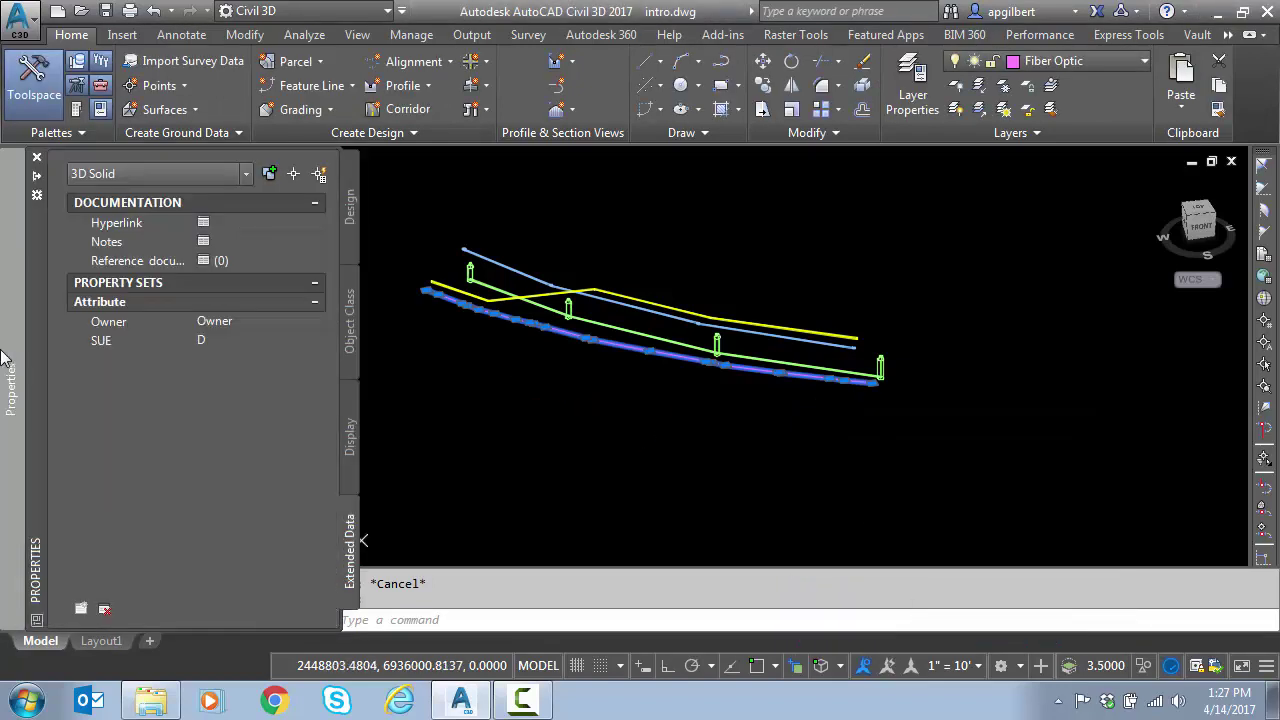
pyautogui.click(252, 326)
pyautogui.click(252, 326)
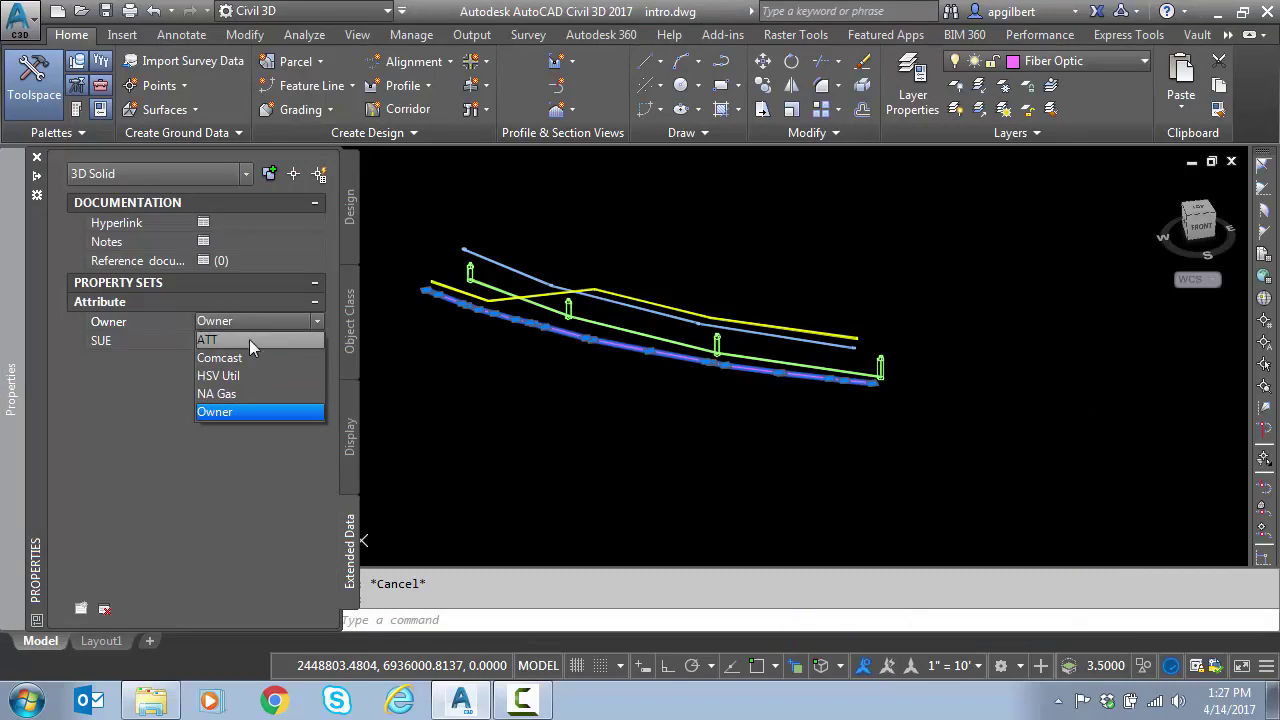
pyautogui.click(247, 341)
pyautogui.click(244, 340)
pyautogui.click(244, 340)
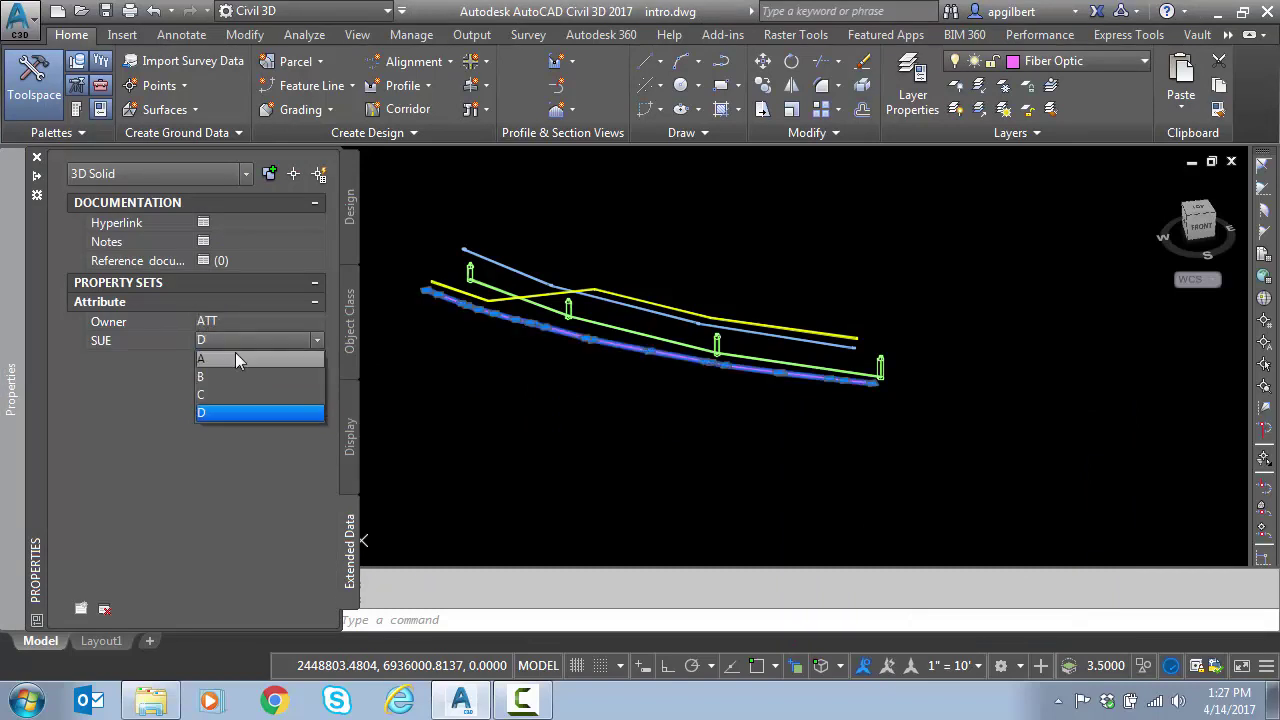
pyautogui.click(219, 377)
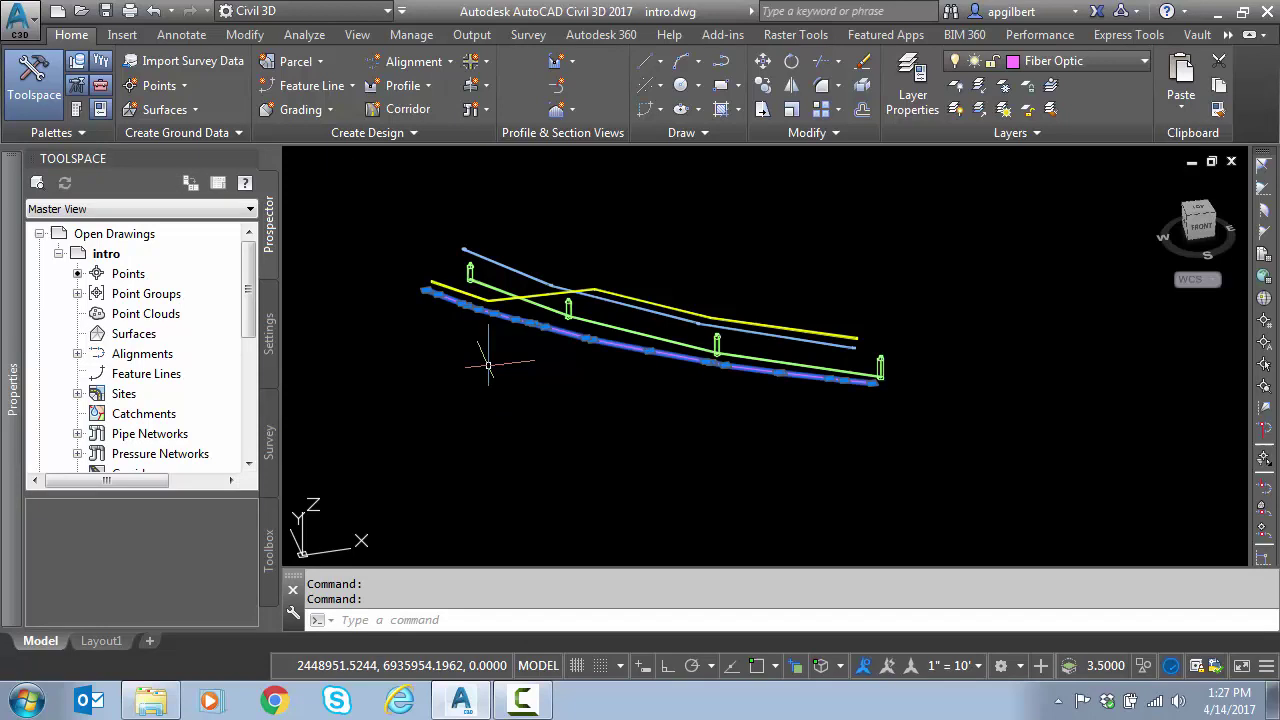
# Select the upper Gas Main pipe and attach the Attribute property set to it
pyautogui.press('Escape')
pyautogui.click(470, 291)
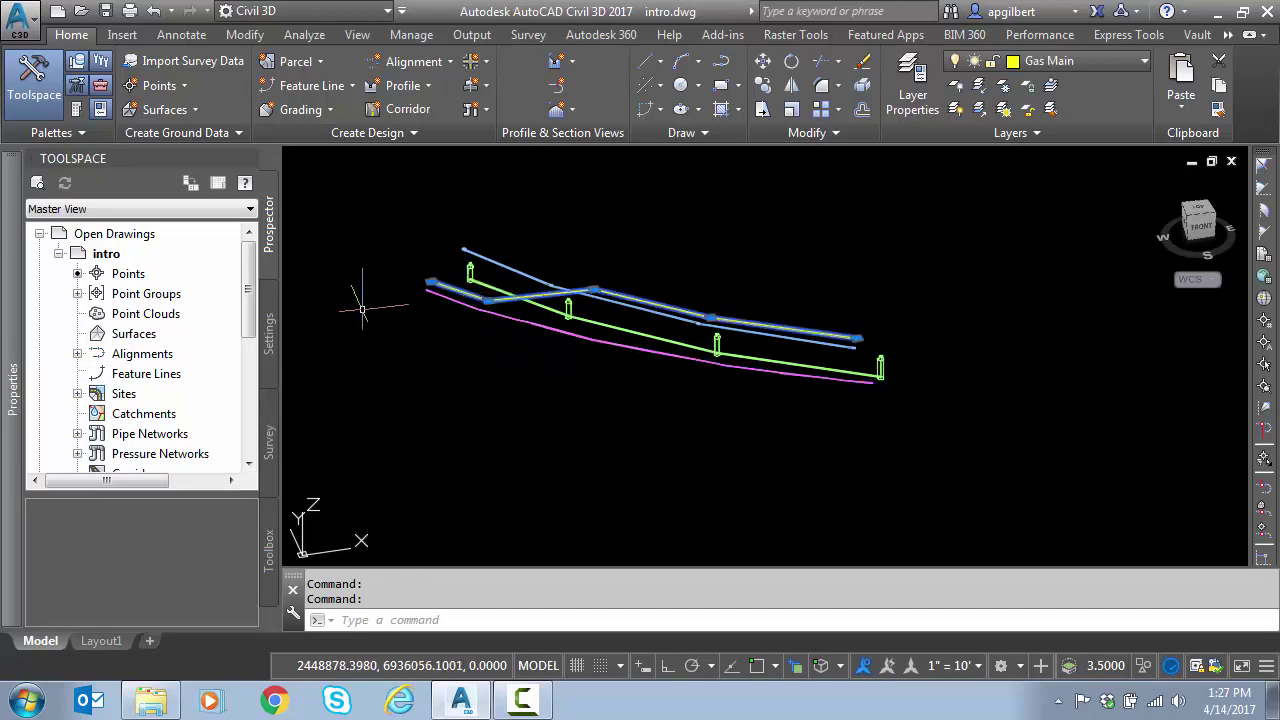
pyautogui.moveTo(5, 322)
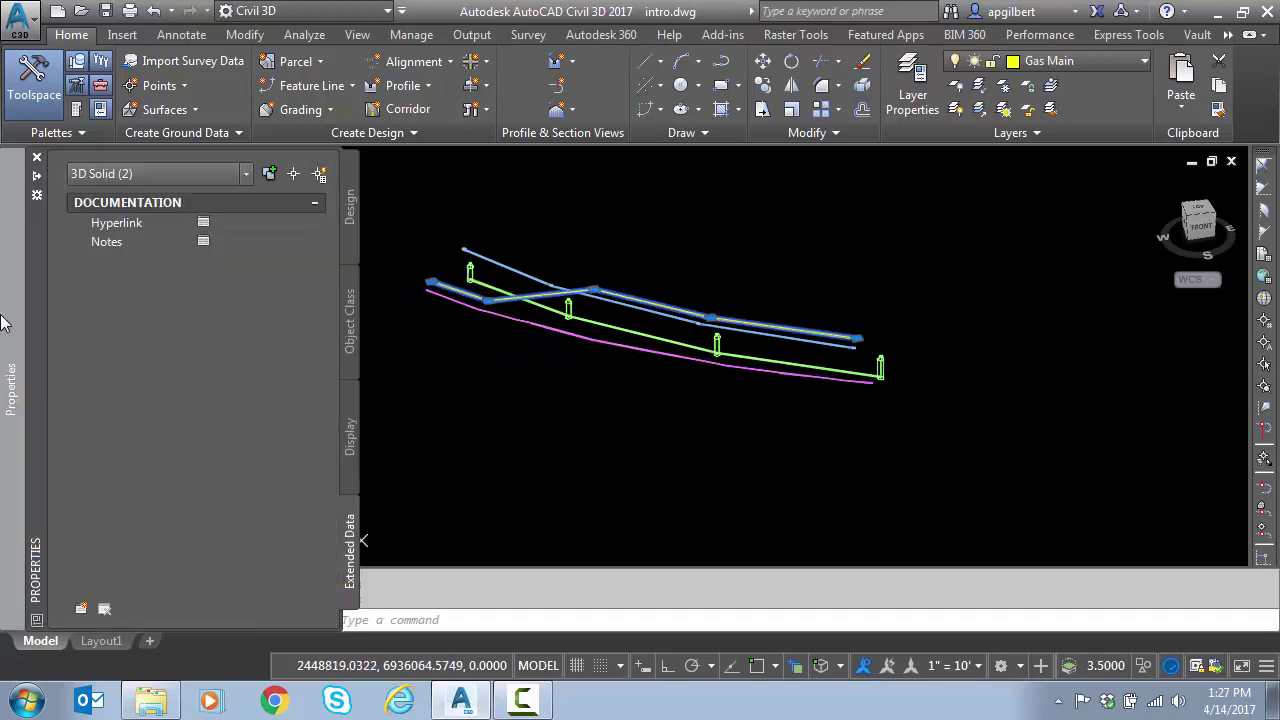
pyautogui.click(81, 609)
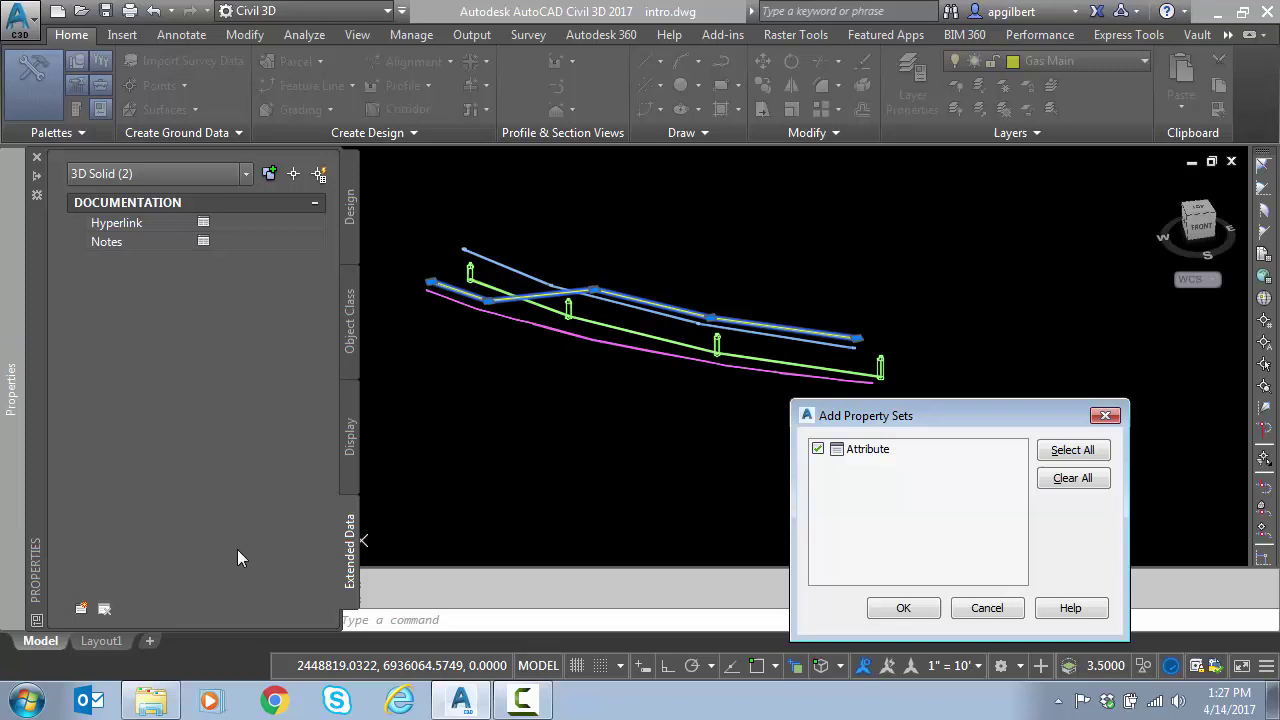
pyautogui.click(903, 609)
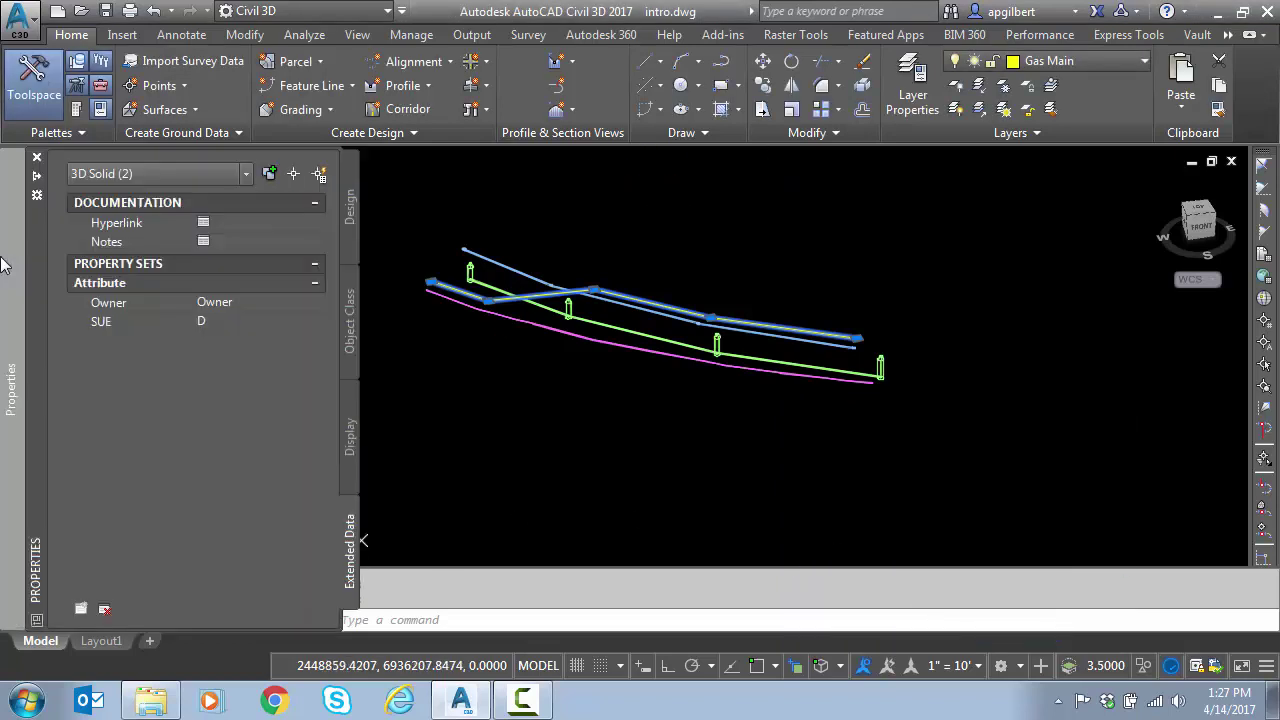
# Set the gas pipe's Owner to NA Gas and choose its SUE class
pyautogui.click(279, 299)
pyautogui.click(279, 299)
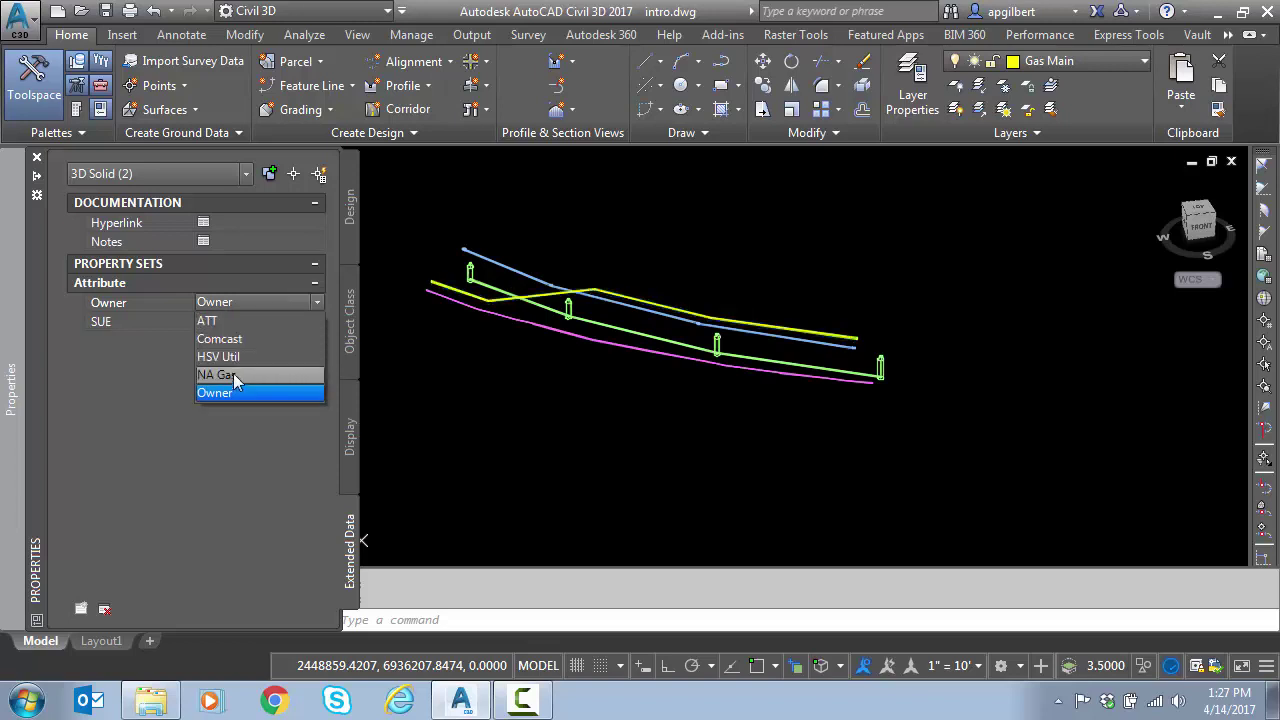
pyautogui.click(232, 375)
pyautogui.click(242, 321)
pyautogui.click(242, 321)
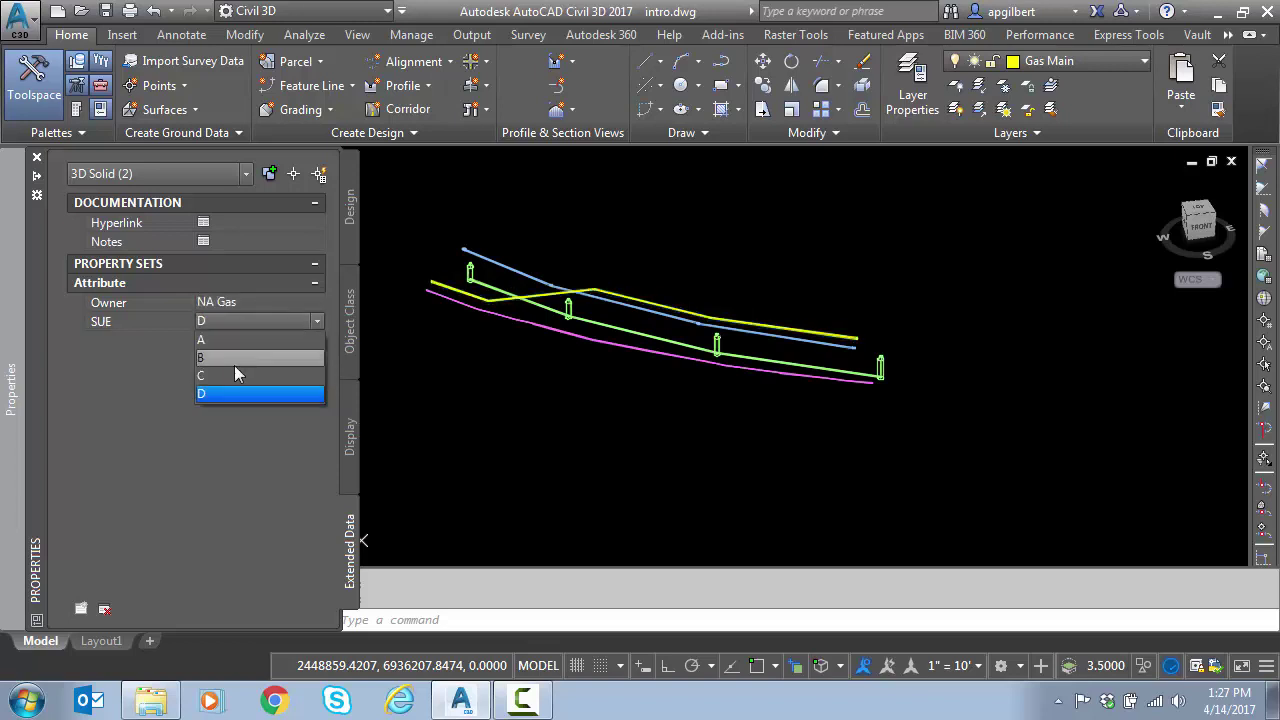
pyautogui.click(232, 375)
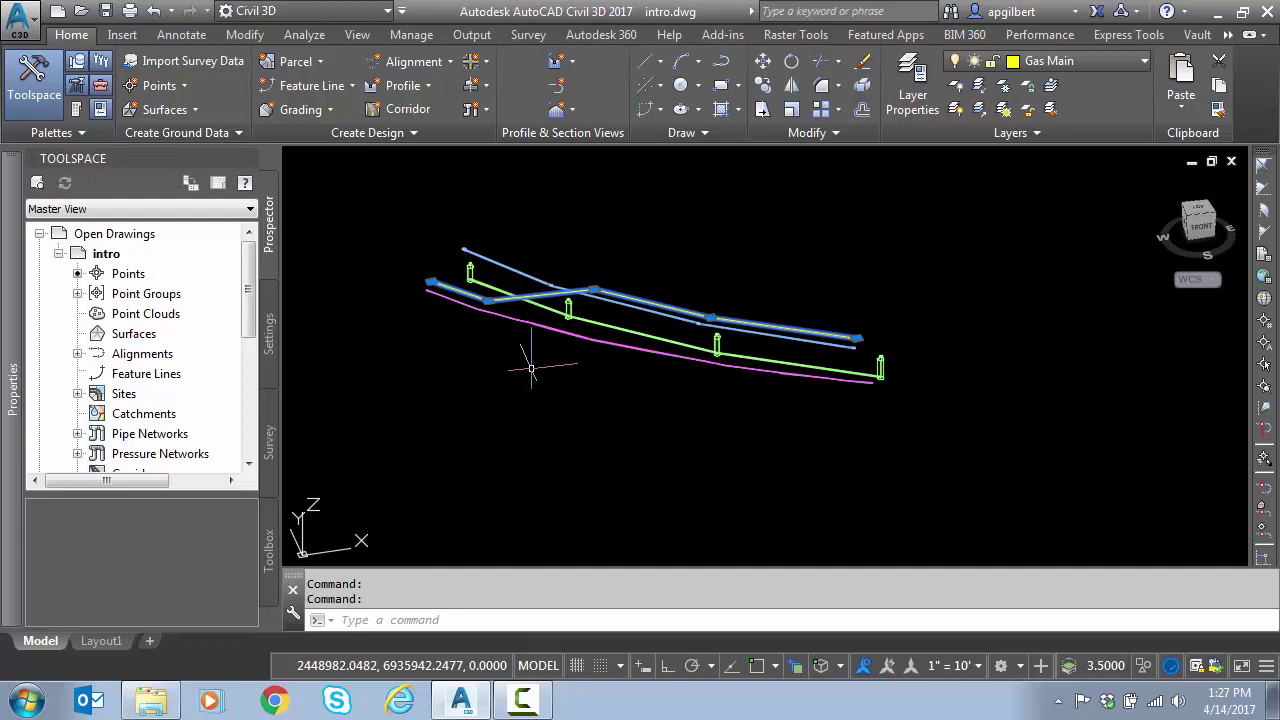
pyautogui.press('Escape')
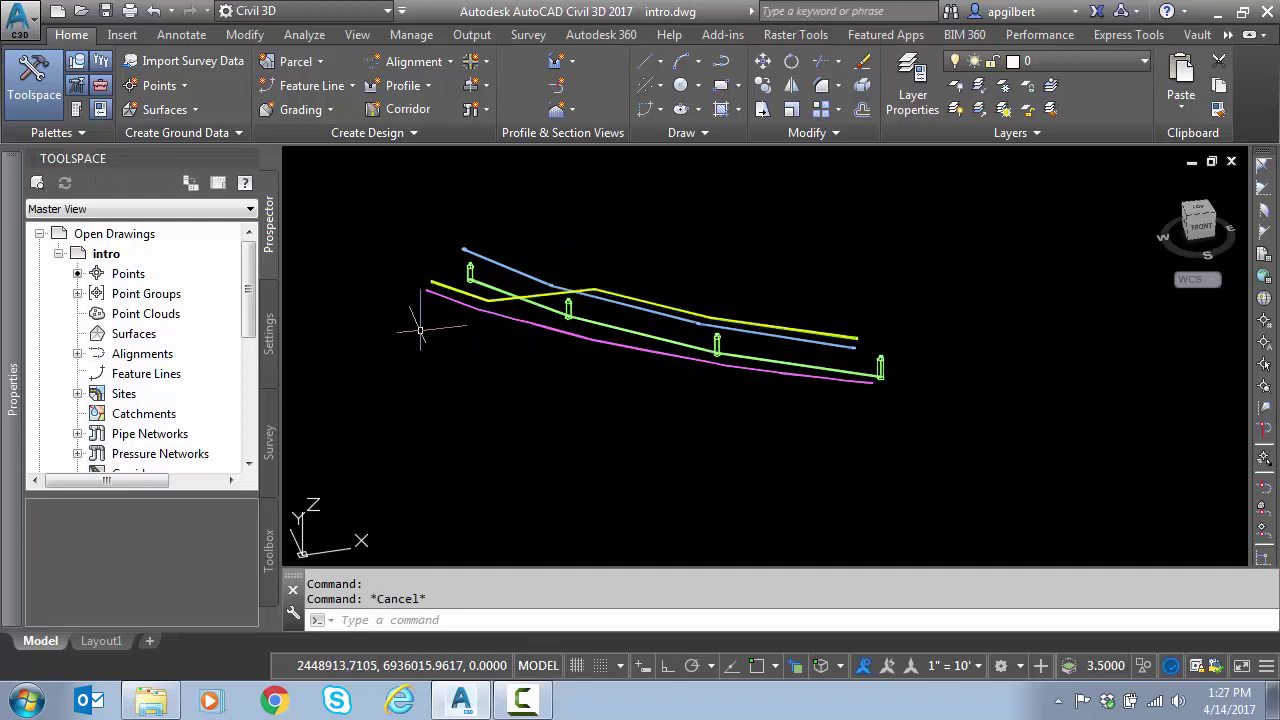